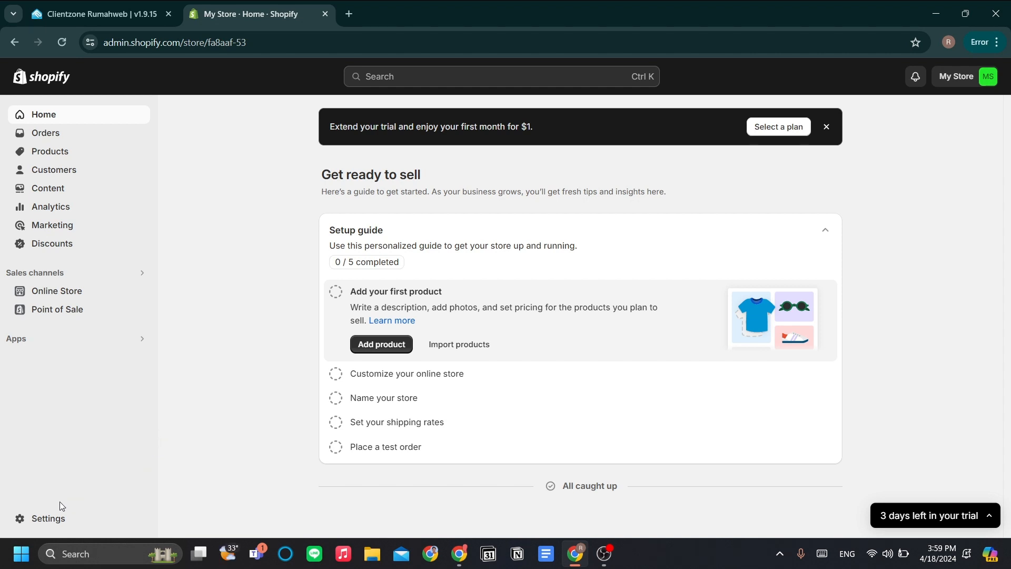
- View the store's plan details in the settings, and open the Domains settings
left_click(45, 517)
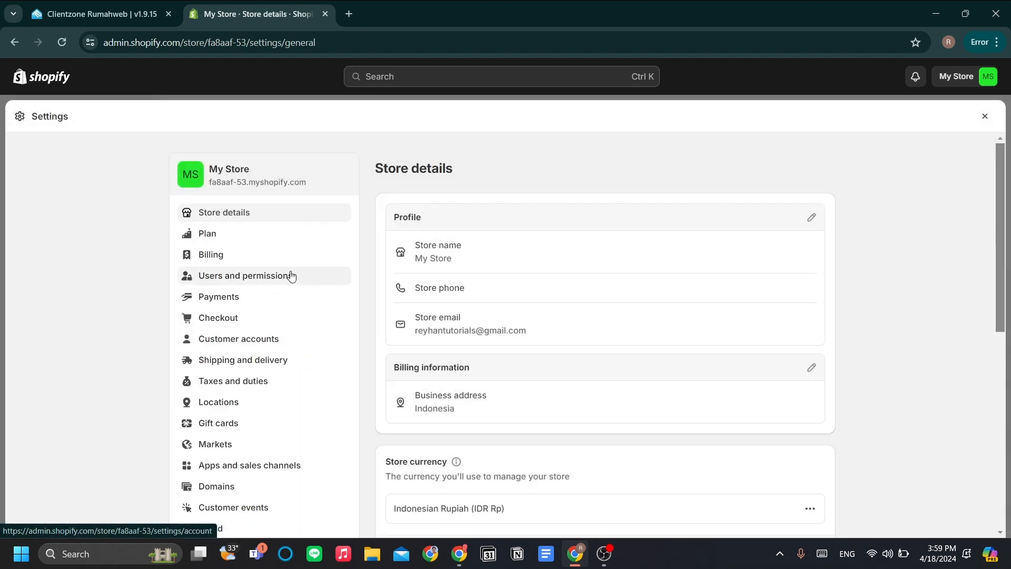
left_click(985, 117)
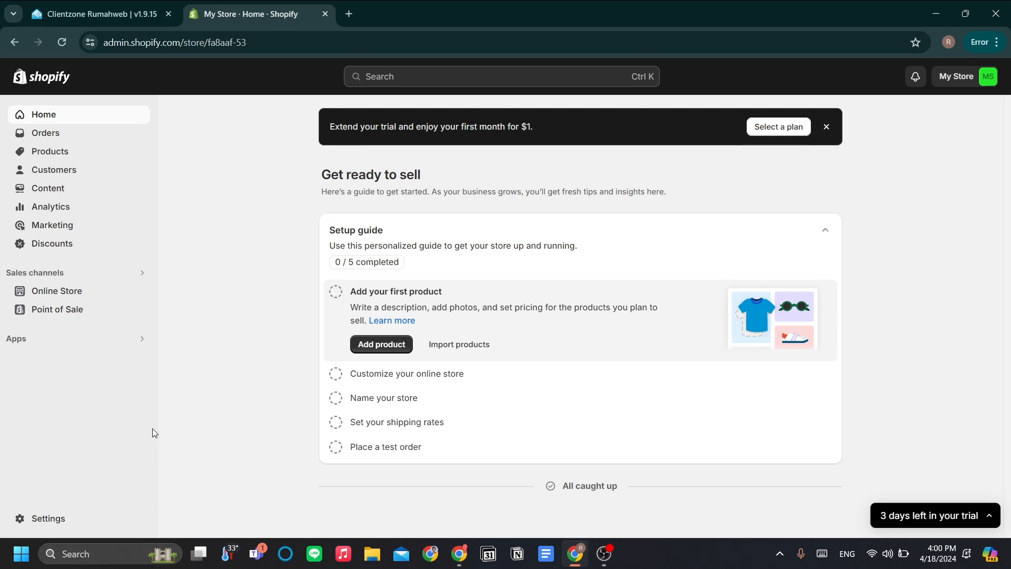
left_click(53, 527)
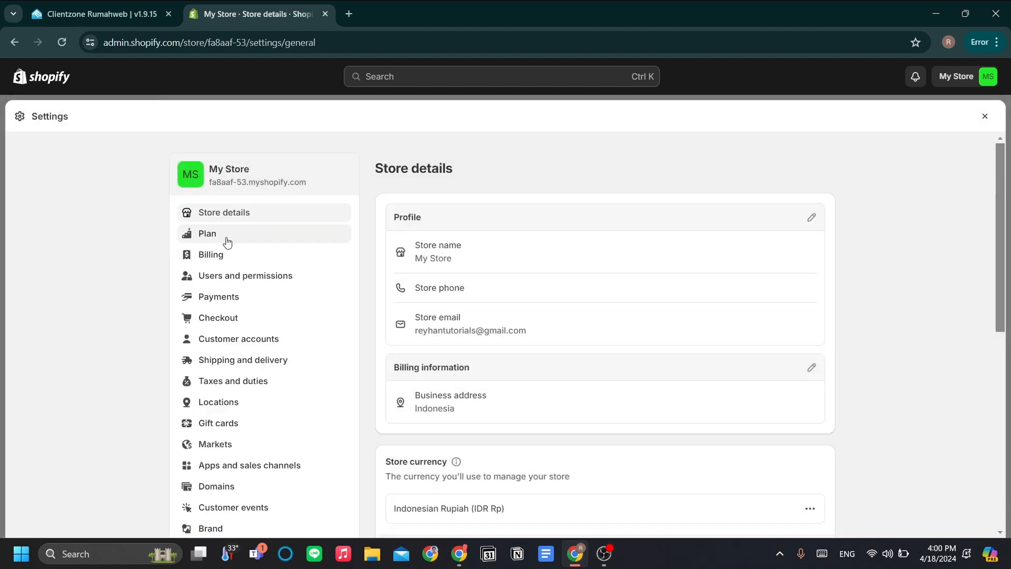
left_click(230, 243)
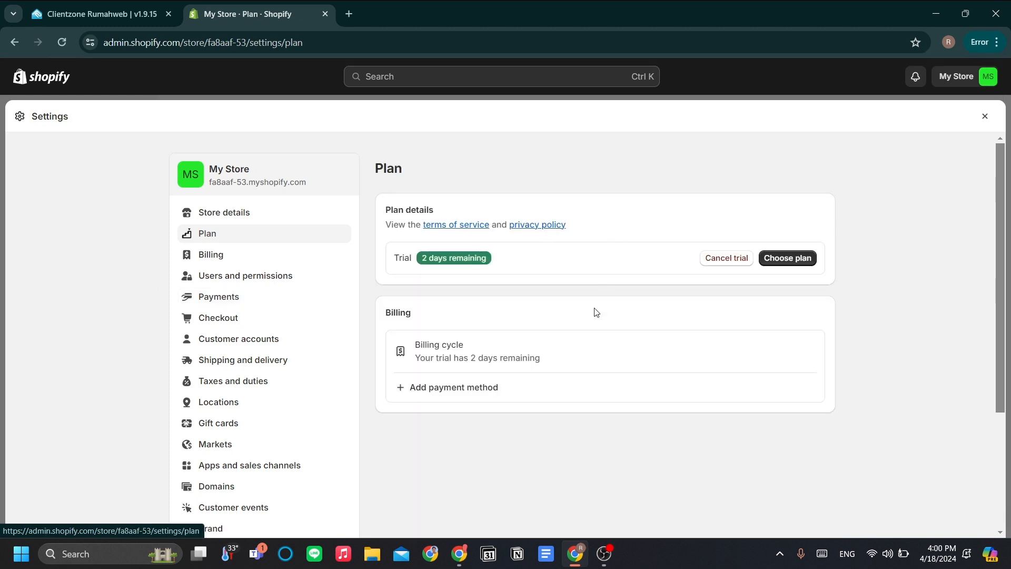
scroll(548, 352, "down", 1)
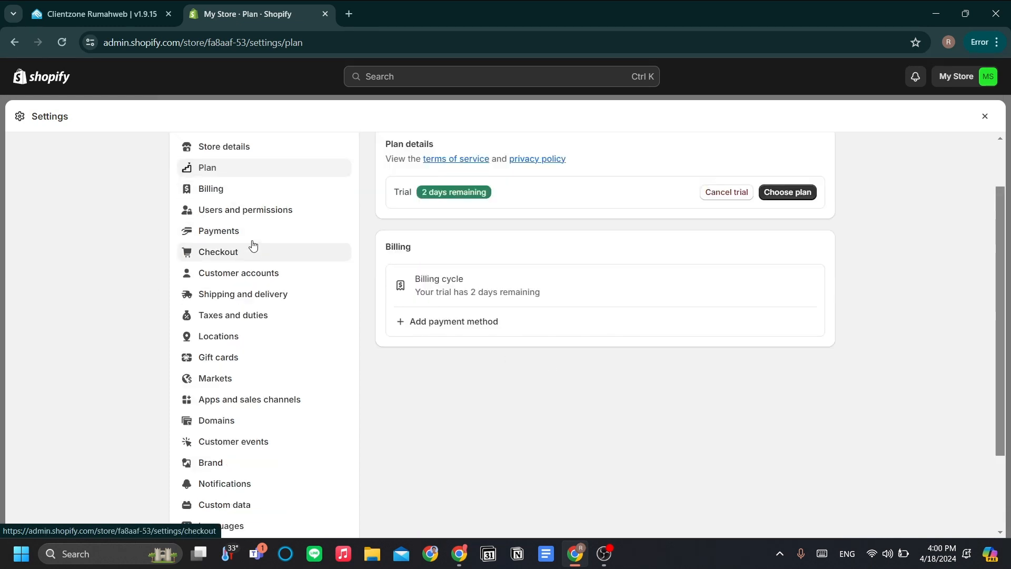
left_click(261, 420)
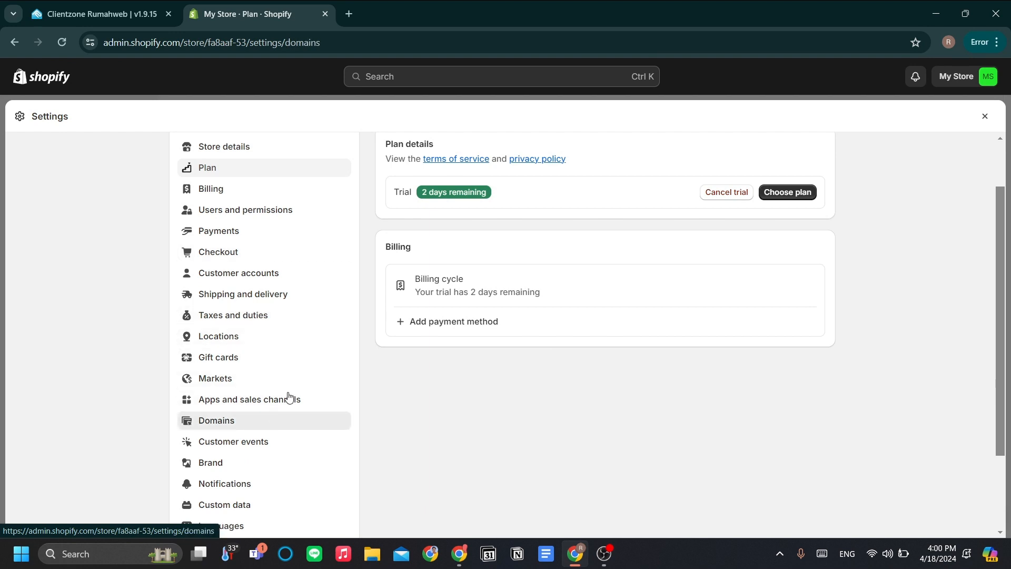
- Switch to the Rumahweb client zone, view the management page of asikcars.online, and return to the domain list
left_click(129, 4)
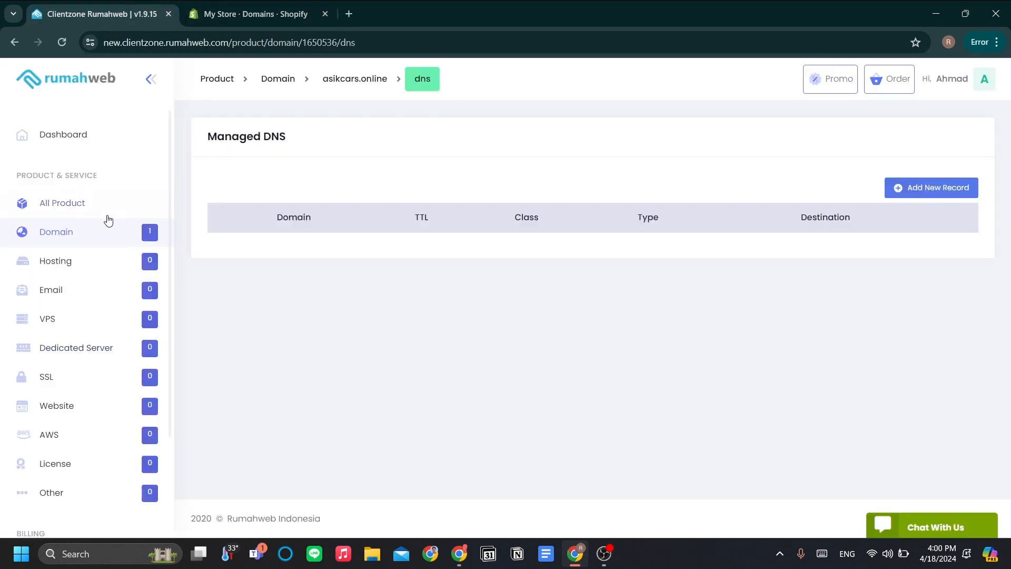
left_click(113, 237)
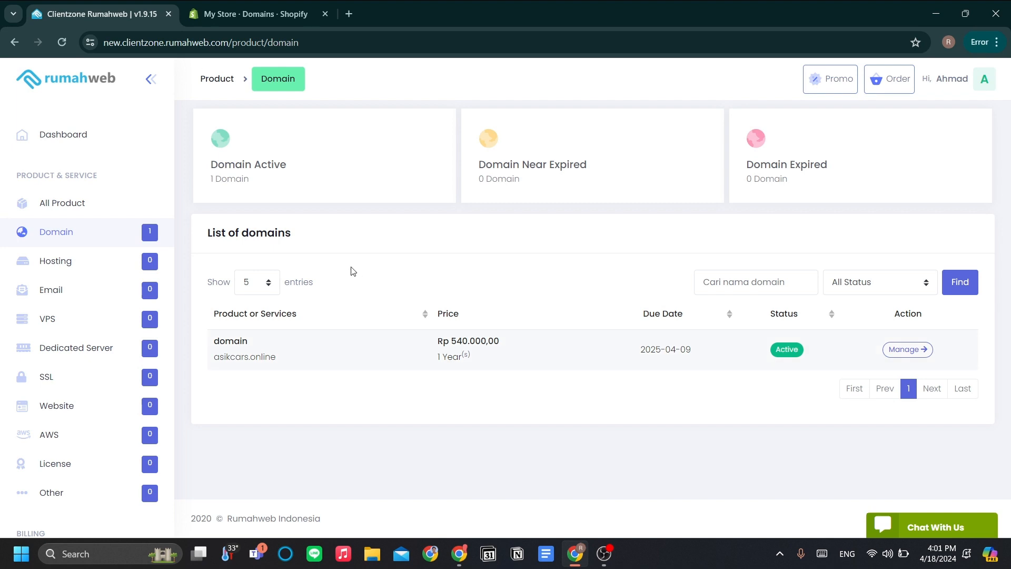
left_click(906, 350)
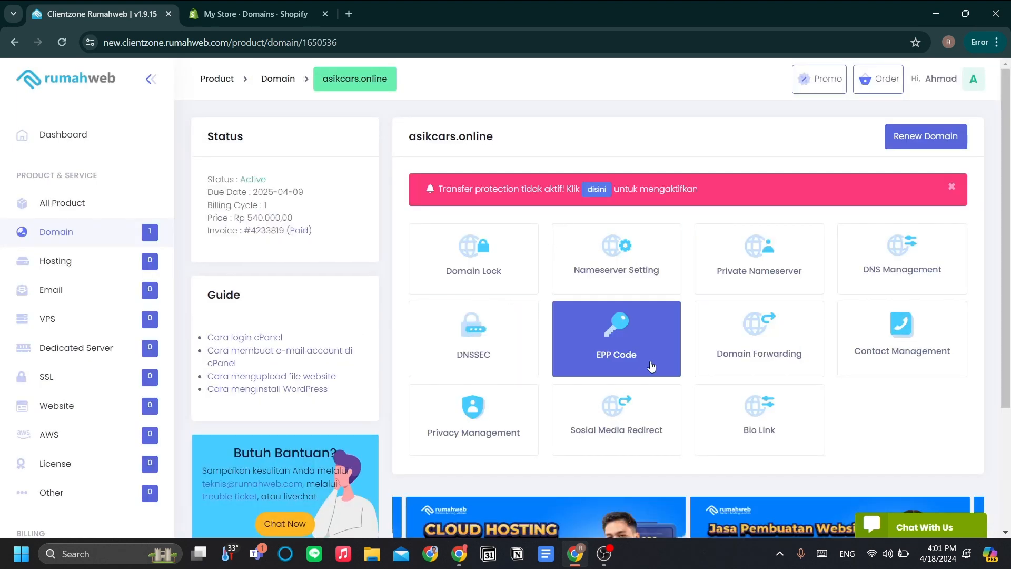
left_click(129, 239)
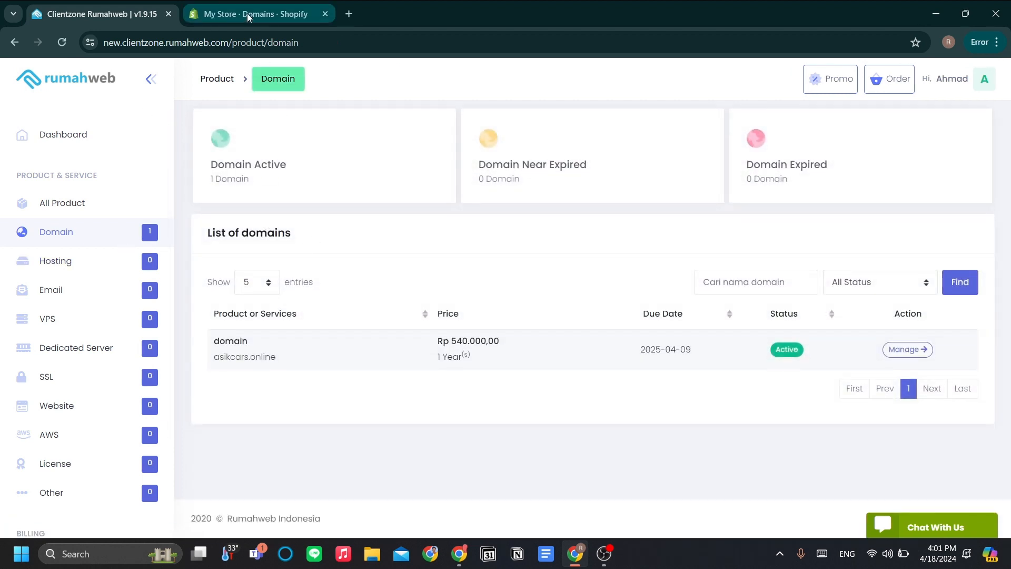
- Switch back to the Shopify admin, close the settings, and reopen the store's Domains settings from the home page
mouse_move(252, 16)
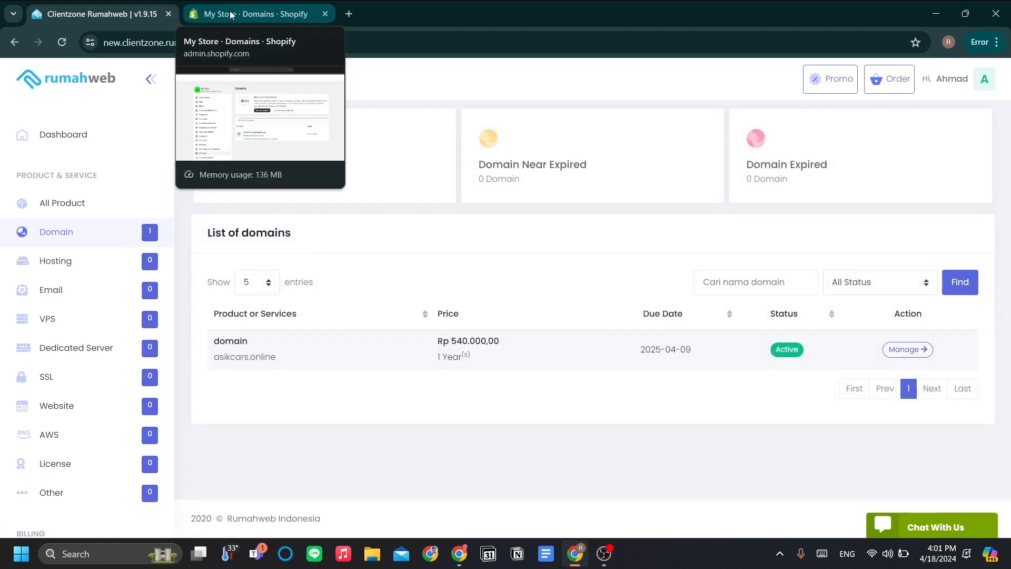
left_click(262, 17)
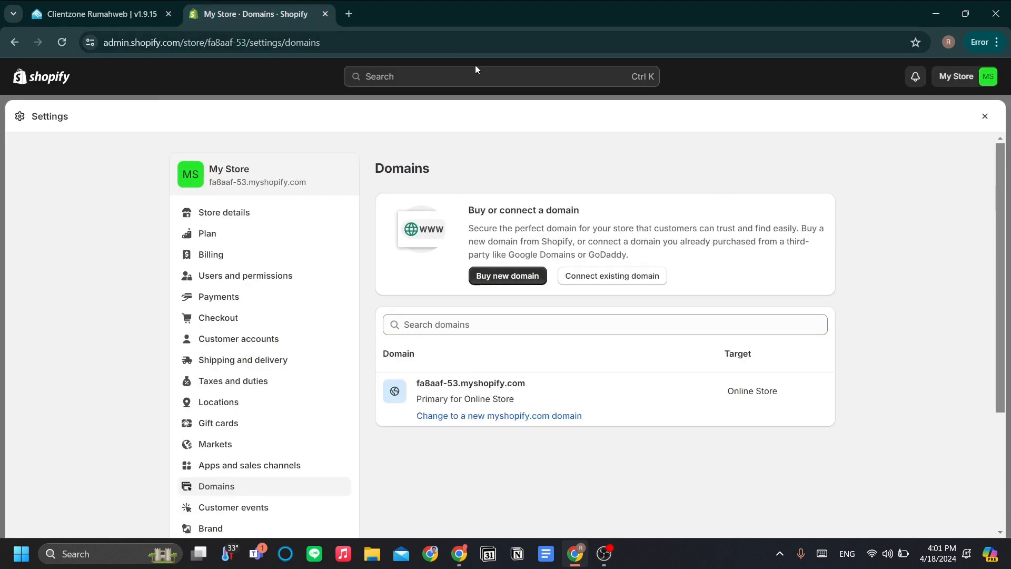
left_click(984, 117)
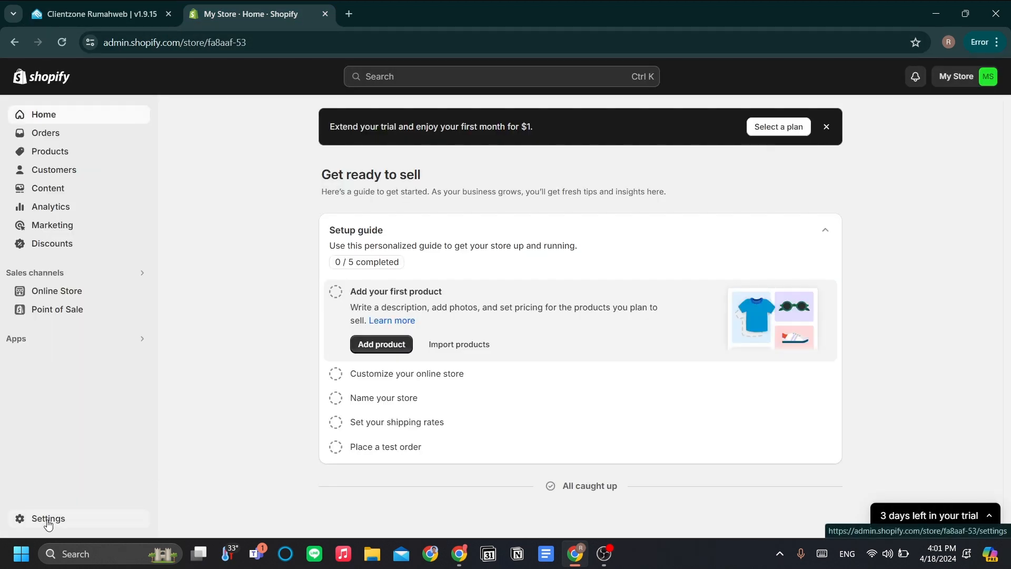
left_click(48, 520)
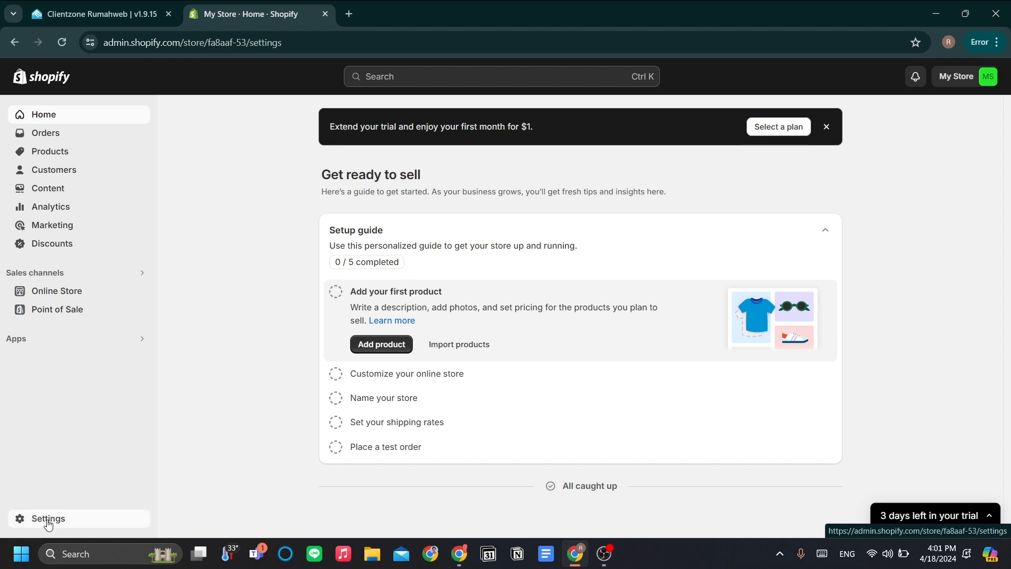
scroll(274, 379, "down", 1)
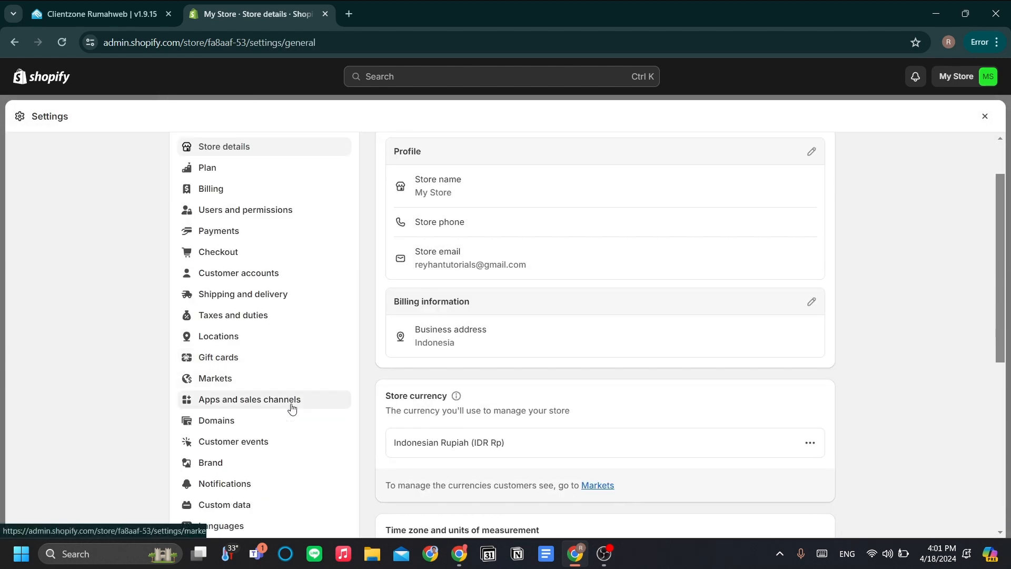
left_click(277, 423)
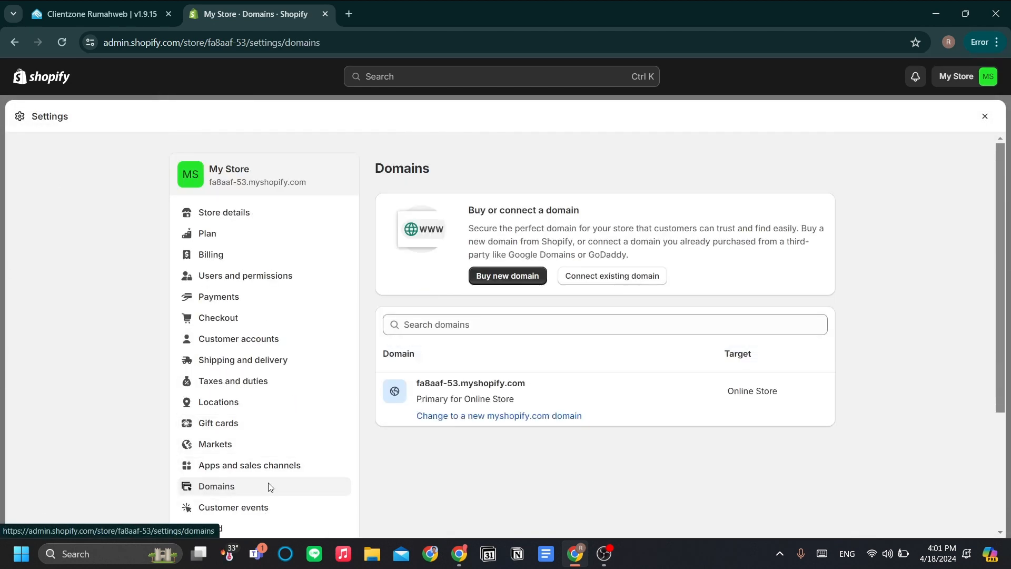
scroll(265, 364, "down", 2)
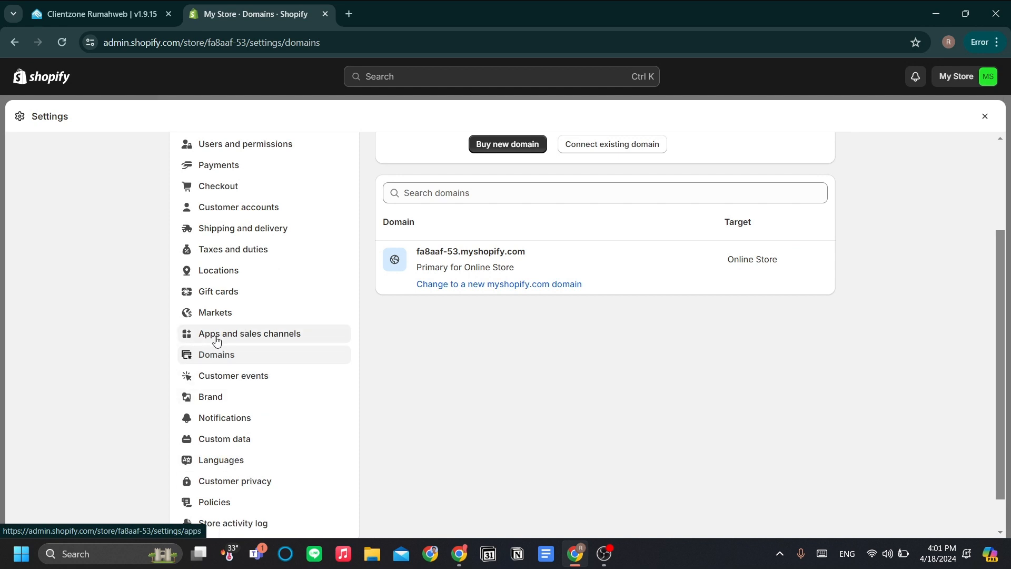
scroll(343, 356, "up", 1)
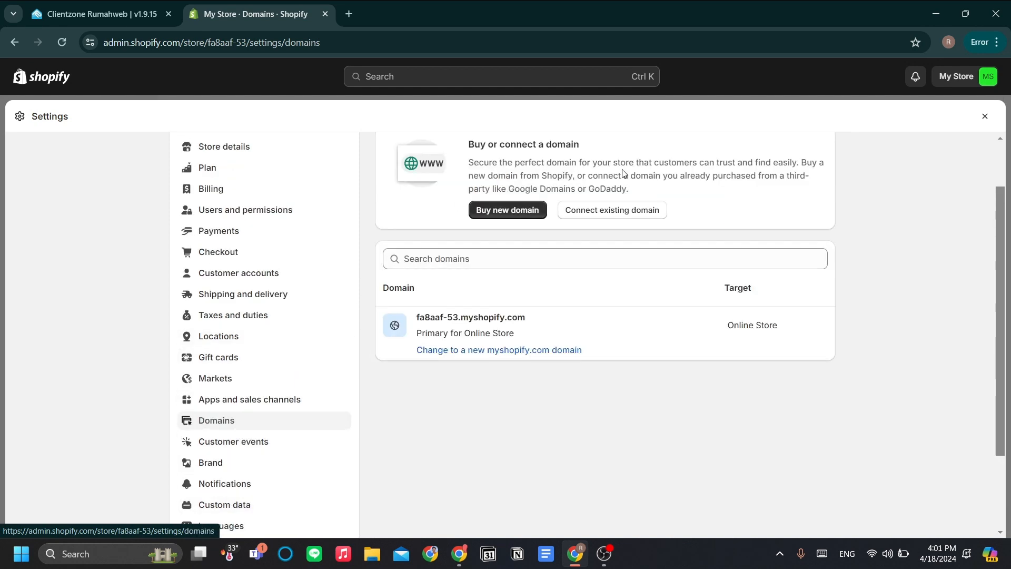
- Start buying a new domain through Shopify and search for the name "asikcars"
left_click(523, 212)
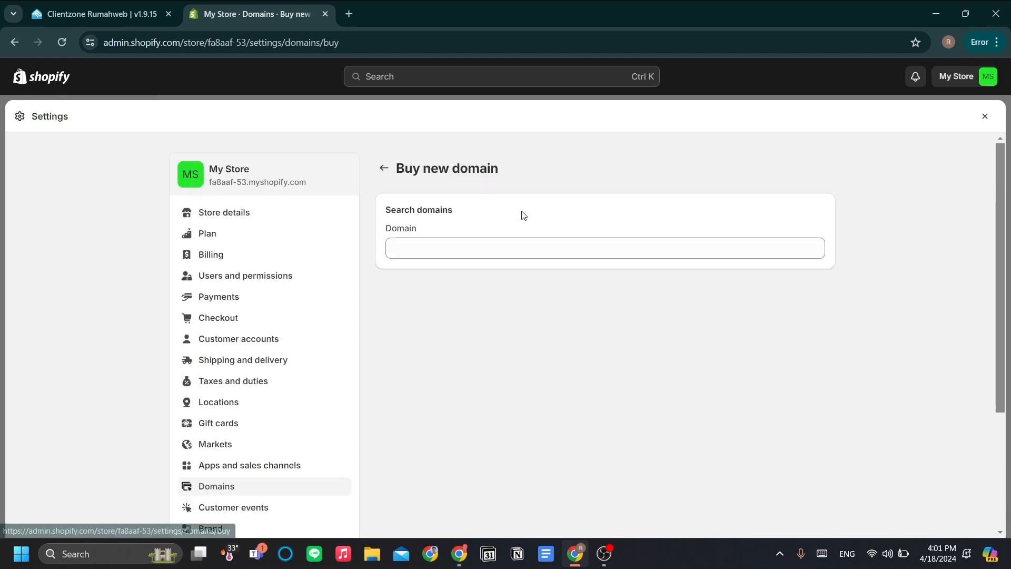
left_click(647, 255)
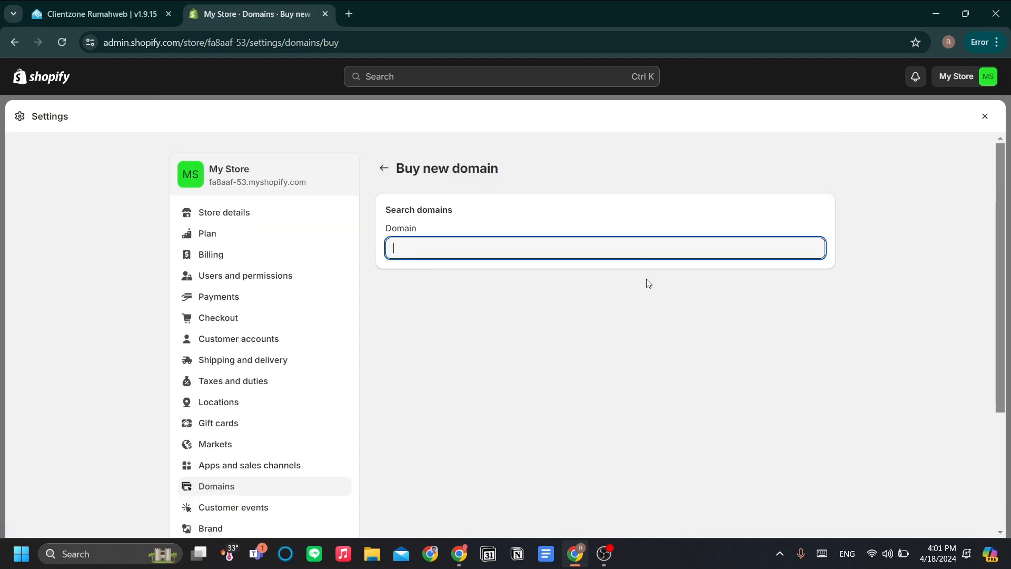
type("asikcars")
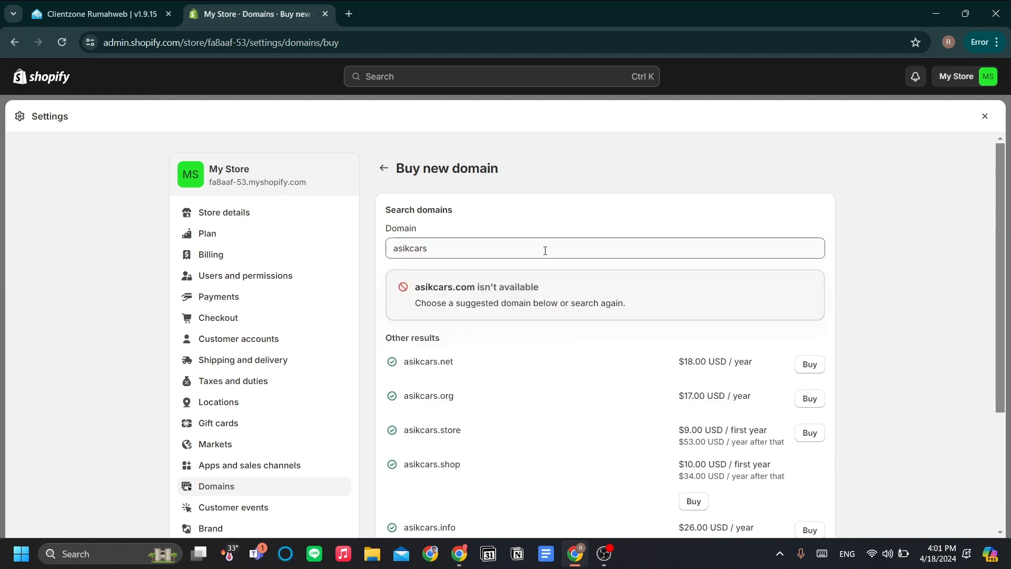
scroll(580, 353, "down", 1)
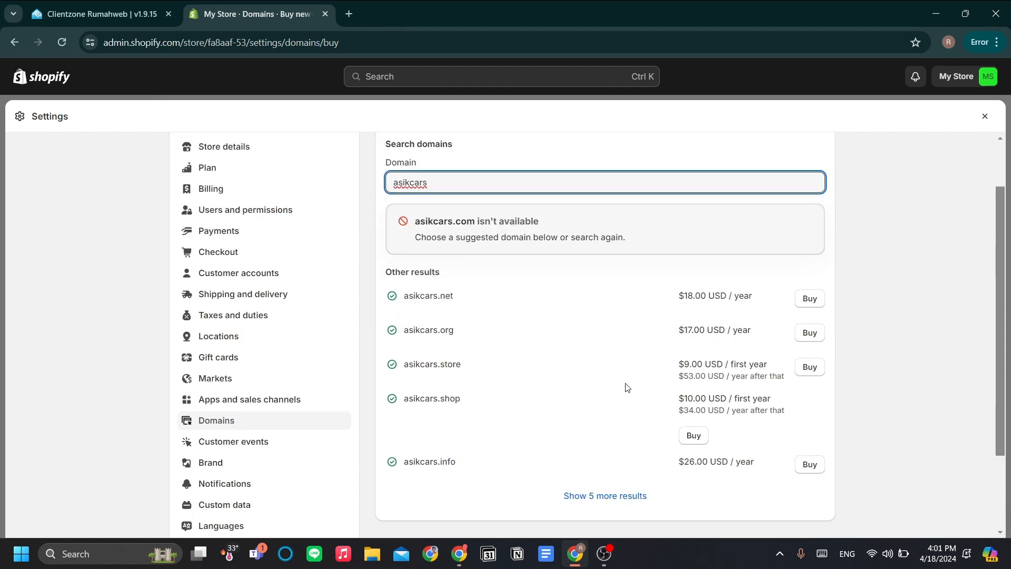
scroll(713, 459, "down", 1)
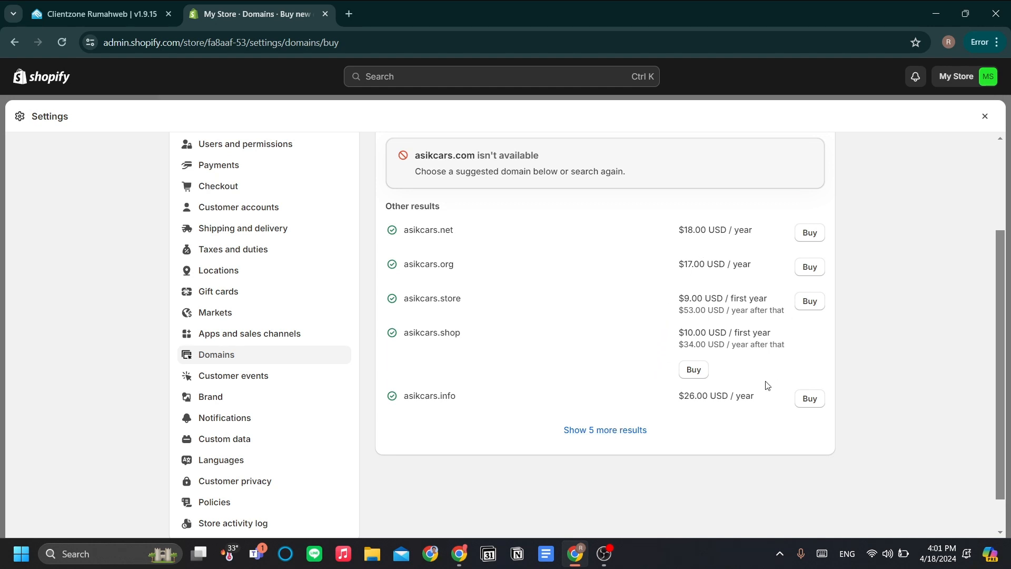
- Show five more domain results and compare the available asikcars extensions and their yearly prices
left_click(625, 432)
scroll(760, 417, "down", 1)
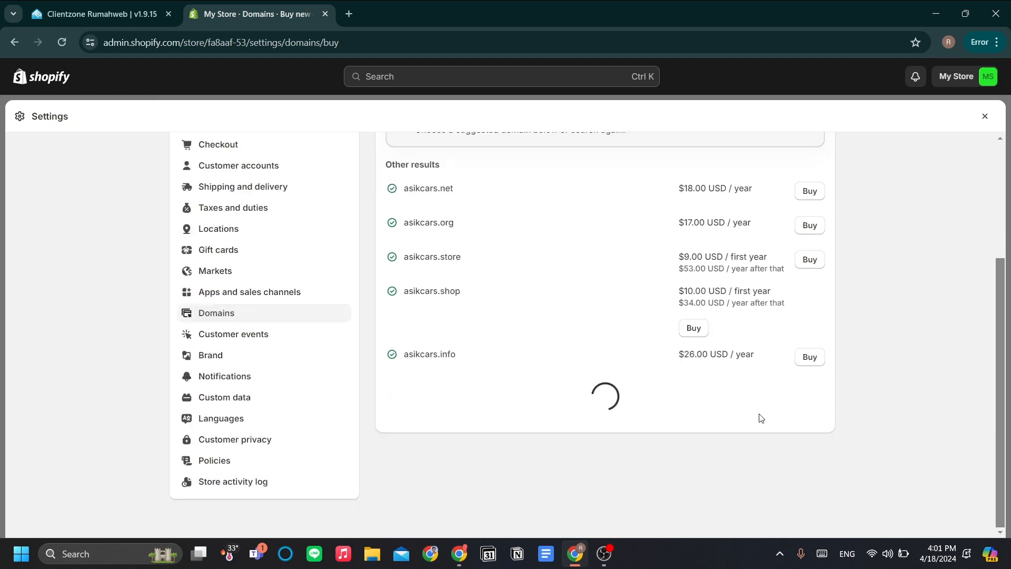
scroll(676, 390, "up", 1)
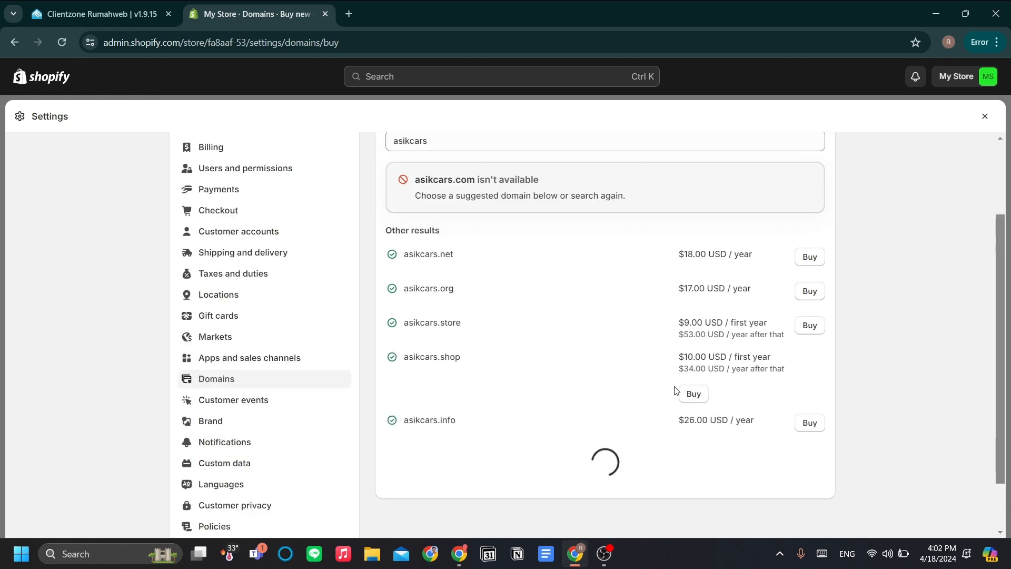
scroll(669, 382, "up", 1)
scroll(611, 355, "down", 2)
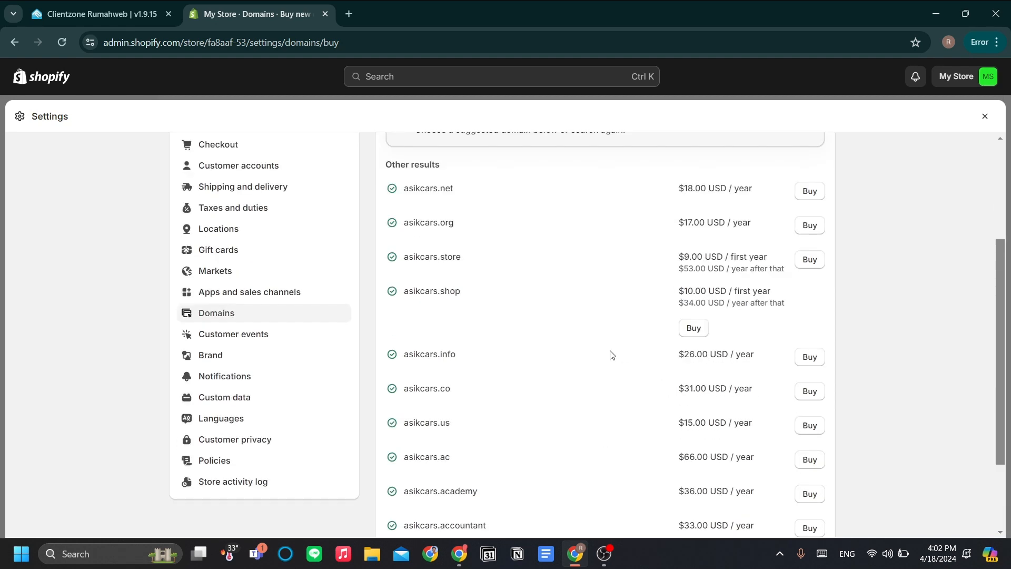
scroll(611, 354, "up", 3)
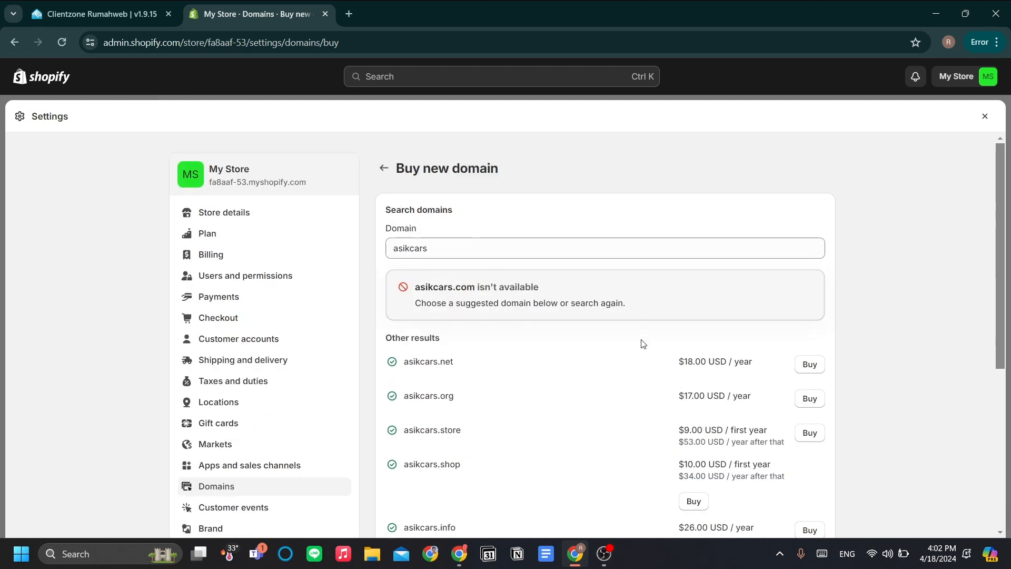
scroll(643, 343, "down", 2)
scroll(643, 344, "up", 1)
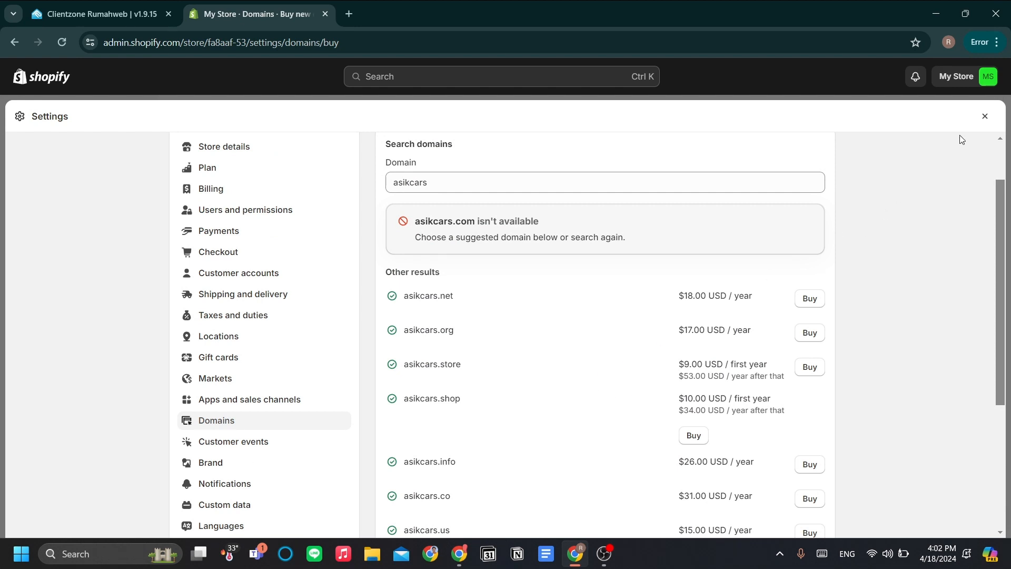
- Leave the domain purchase page without buying and go back to the store's Domains settings
left_click(985, 117)
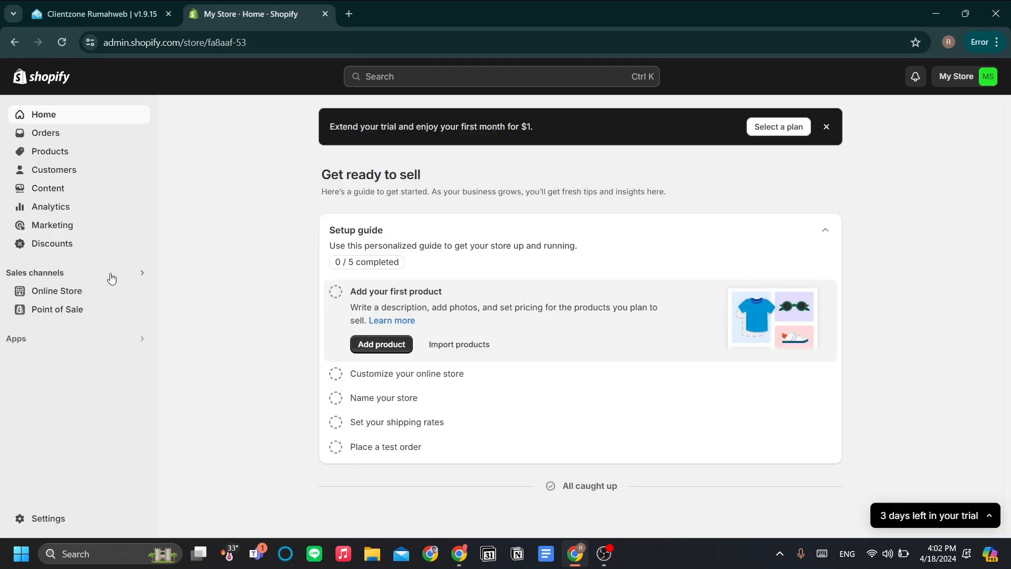
left_click(61, 520)
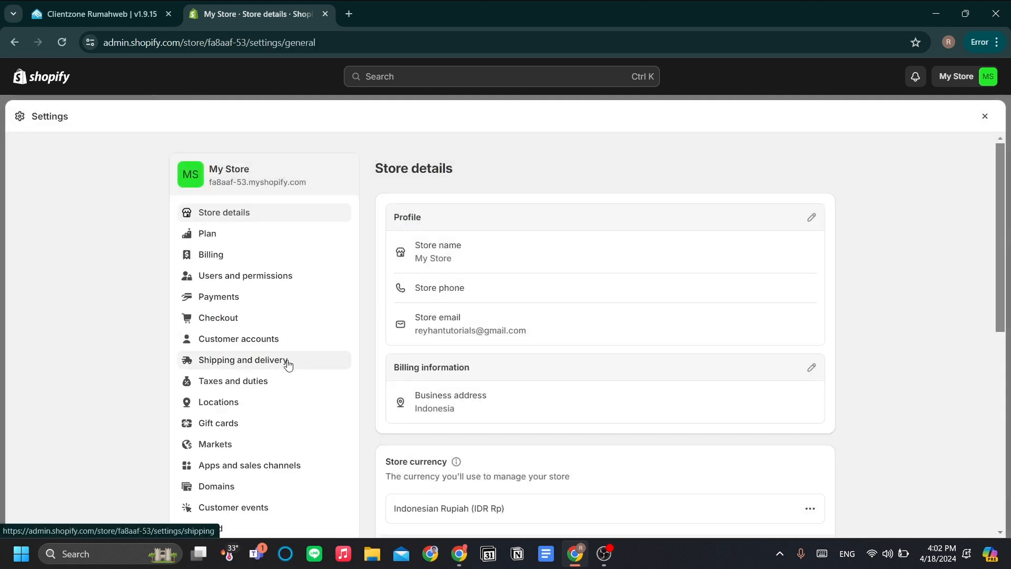
left_click(258, 487)
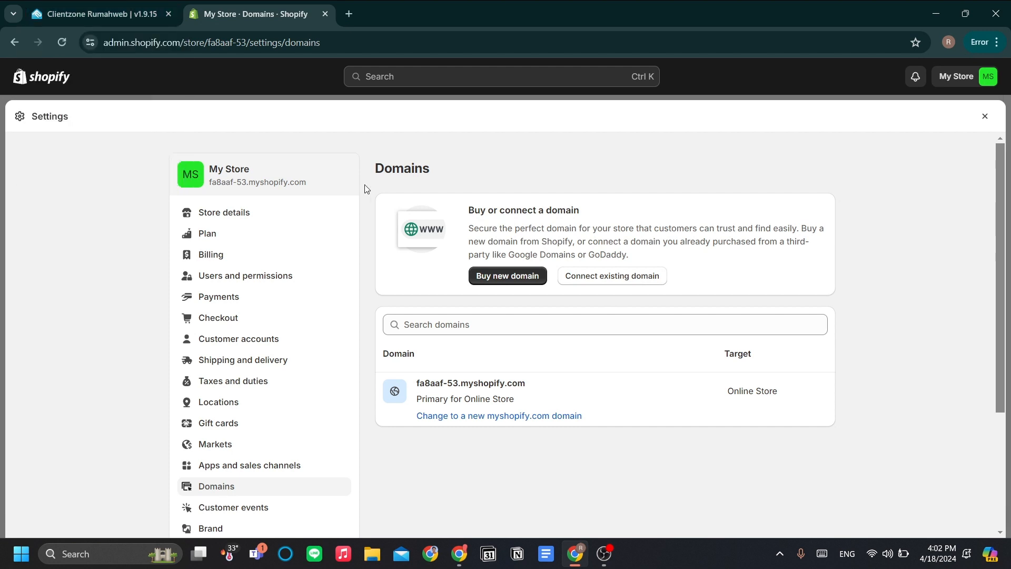
- Open DNS Management for asikcars.online in the Rumahweb client zone, and return to Shopify's Domains settings
left_click(125, 2)
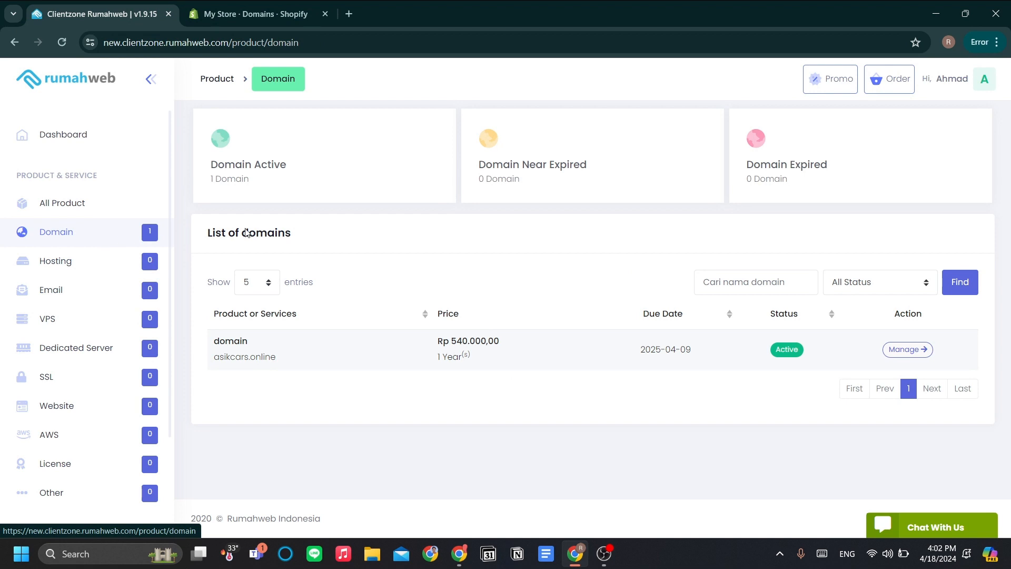
left_click(865, 350)
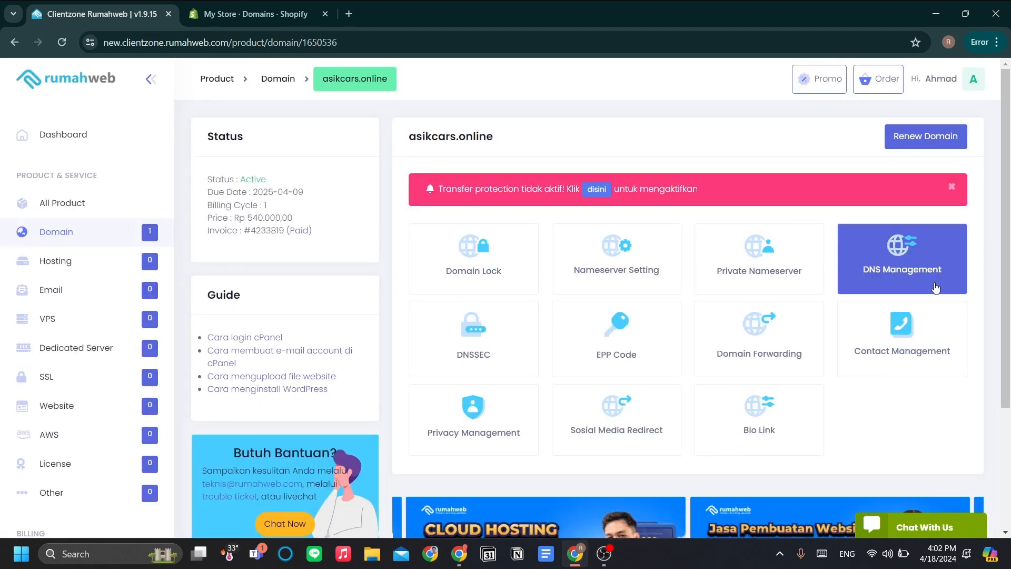
left_click(935, 288)
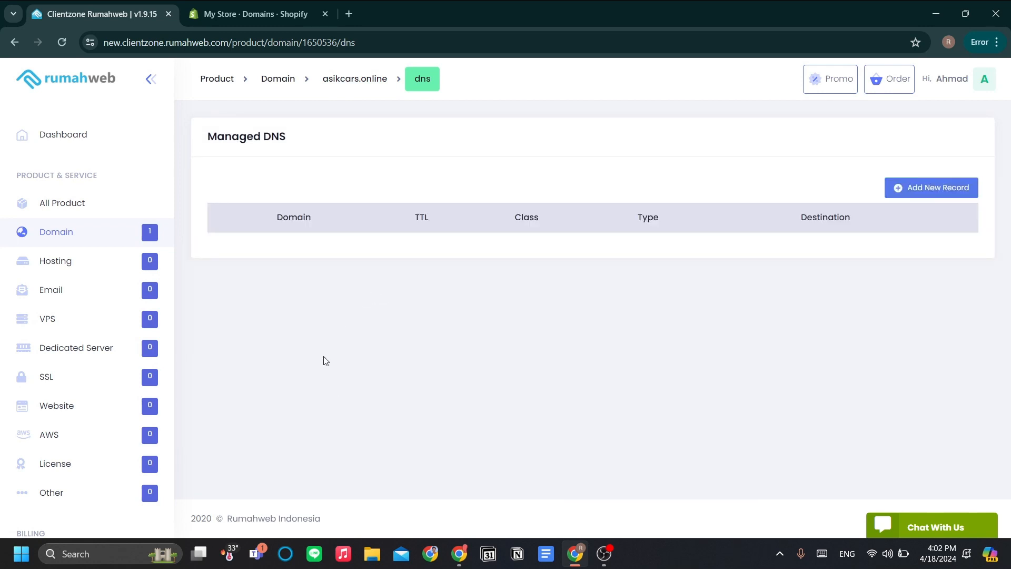
left_click(240, 8)
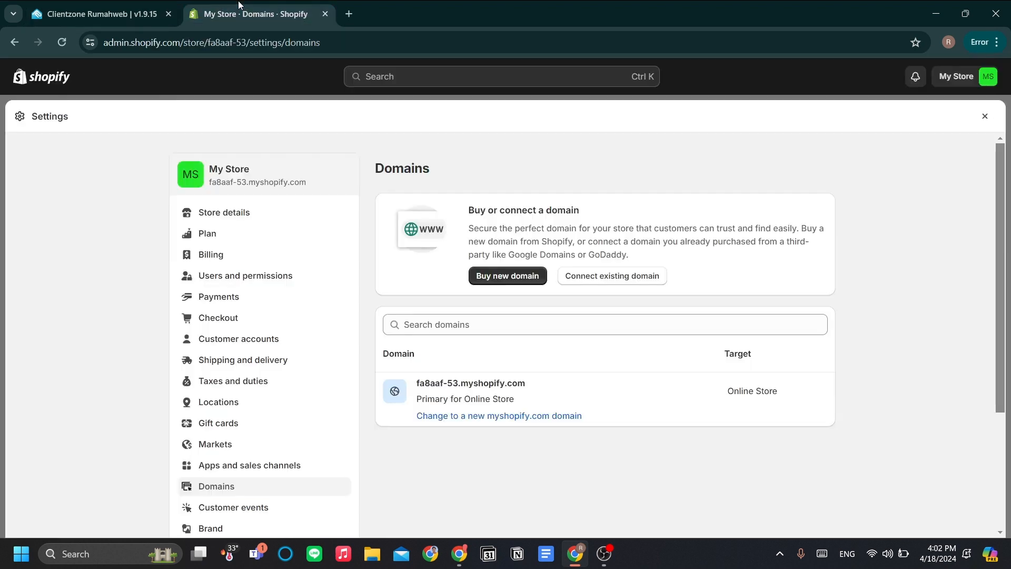
- Start connecting an existing domain to the store and submit asikcars.online as the domain
left_click(627, 277)
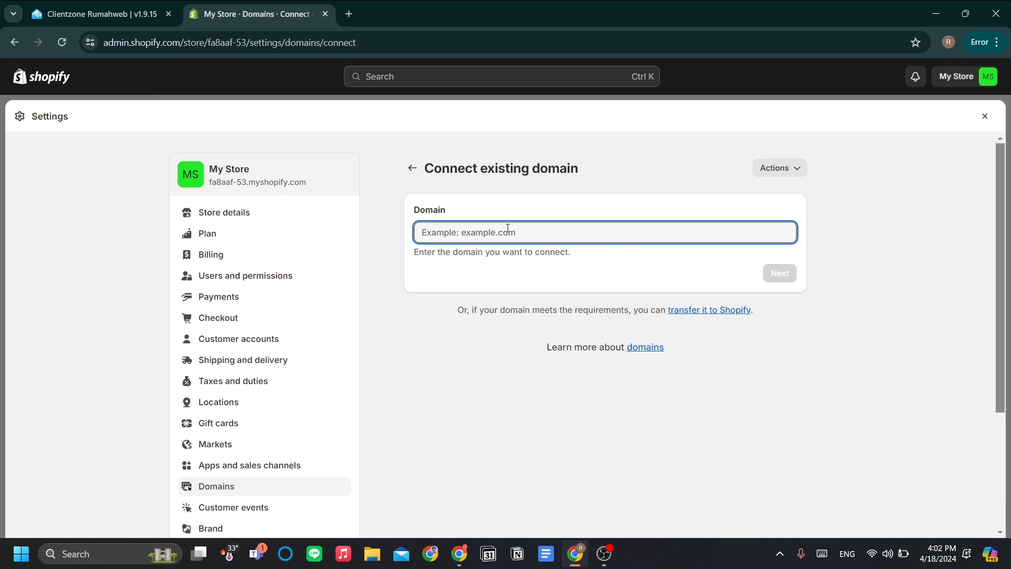
type("asikcars.onli")
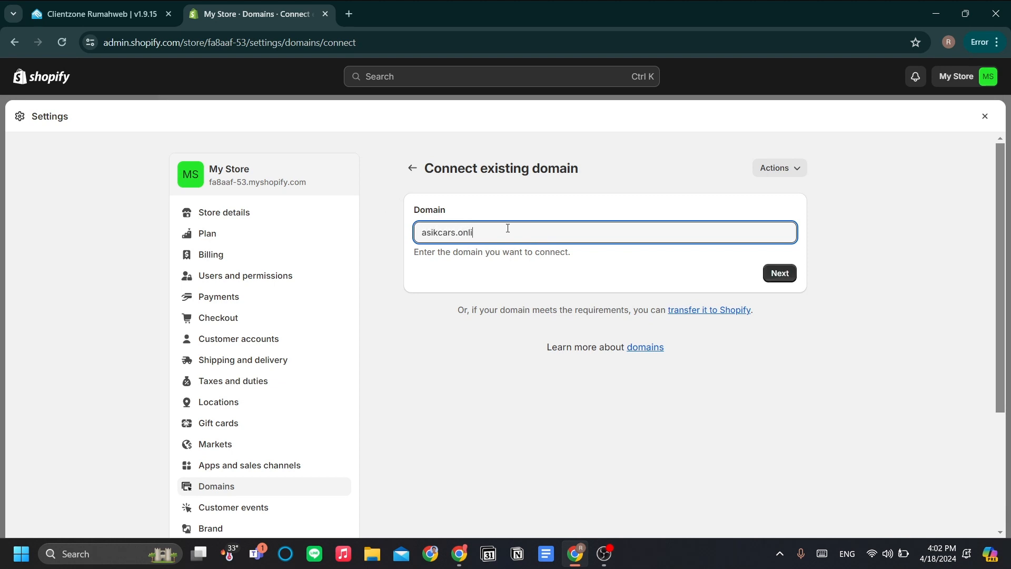
key("Return")
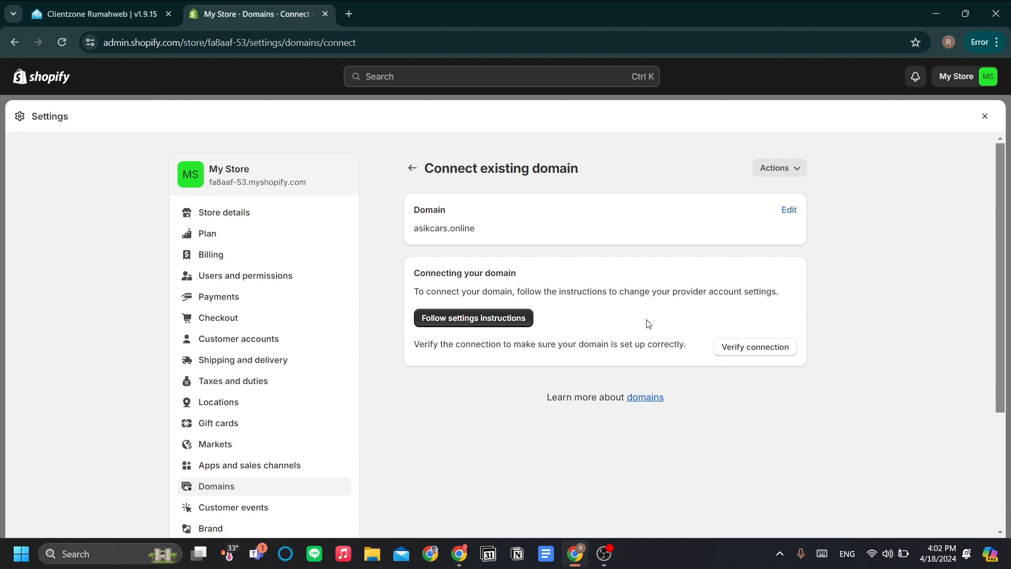
- Open the provider settings instructions and review the topics in the help article on connecting a third-party domain to Shopify
left_click(519, 325)
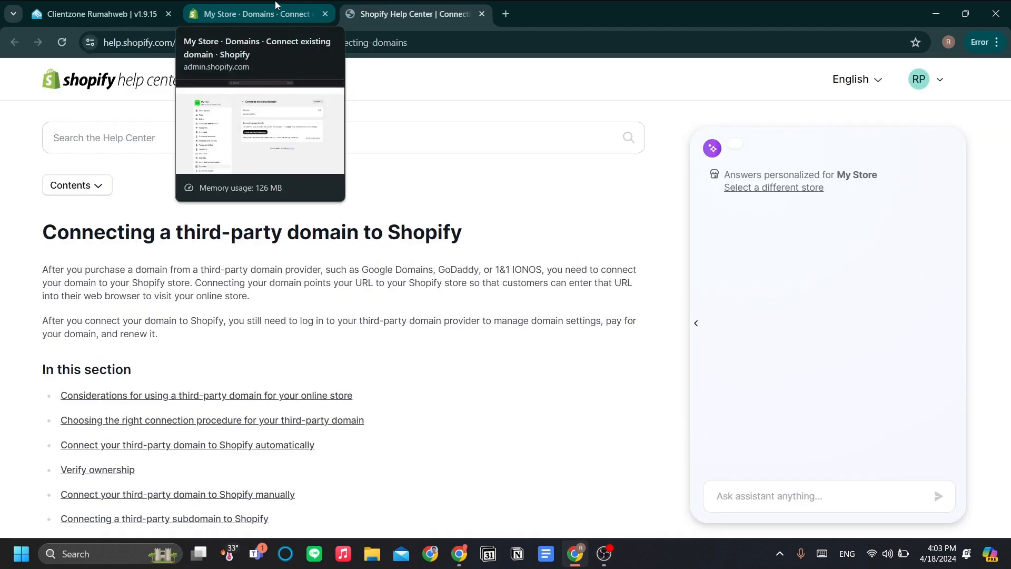
left_click(296, 18)
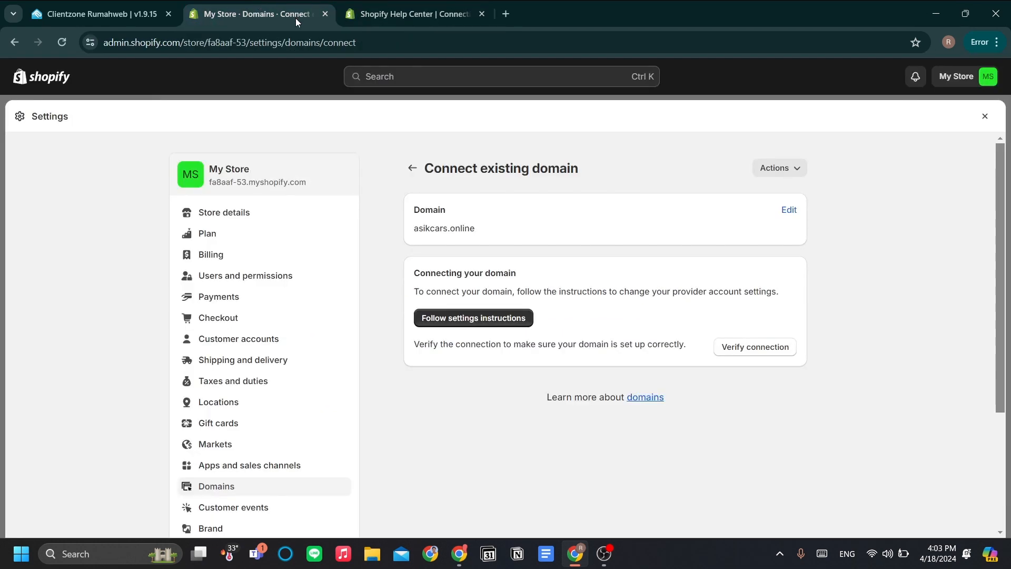
key("ctrl+Tab")
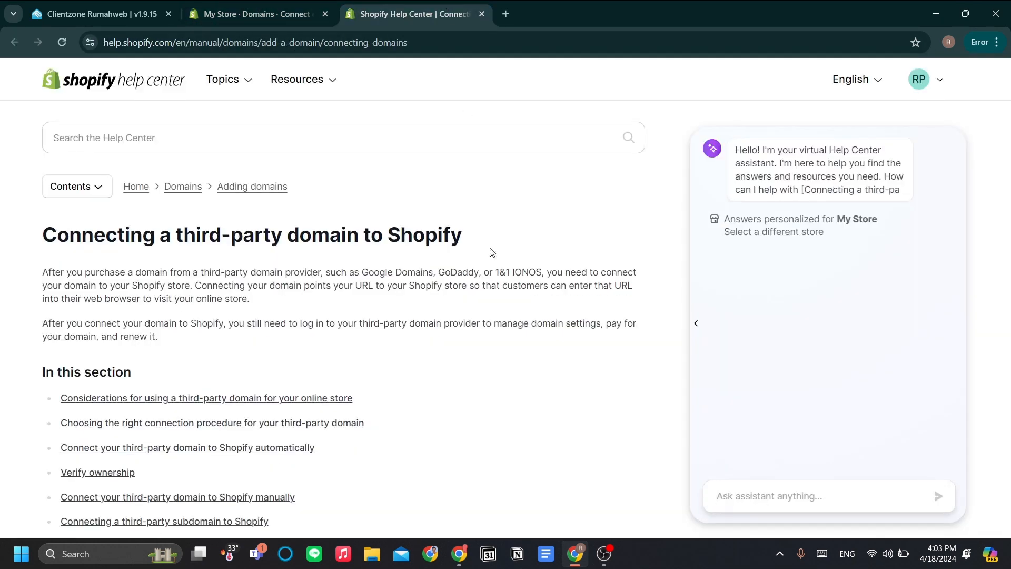
scroll(520, 273, "down", 3)
scroll(437, 306, "down", 1)
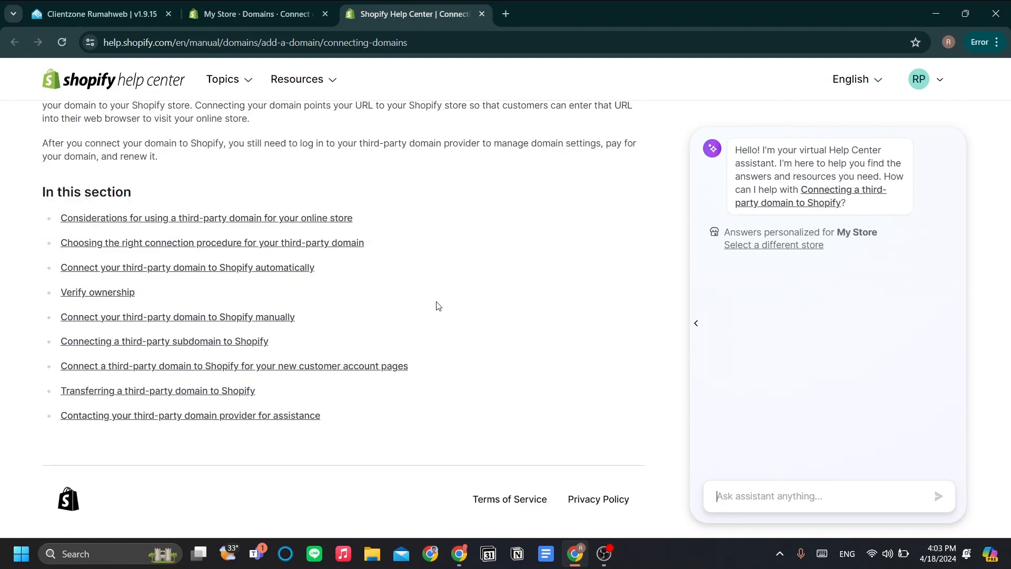
scroll(441, 305, "up", 4)
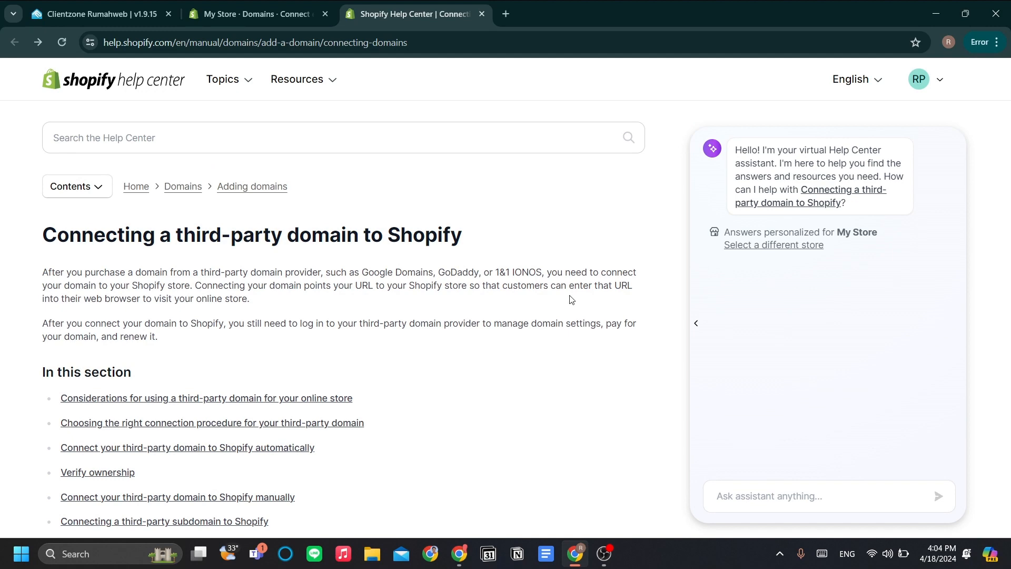
left_click(258, 14)
left_click(433, 6)
scroll(422, 355, "down", 2)
scroll(422, 354, "up", 2)
scroll(343, 320, "up", 1)
scroll(510, 359, "down", 2)
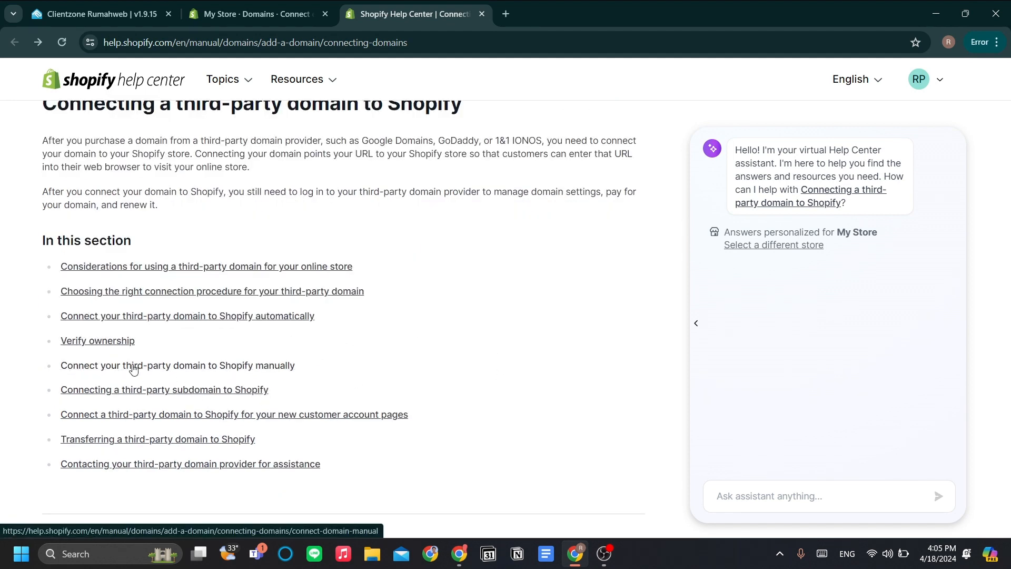
- Open the guide "Connect your third-party domain to Shopify manually" in a separate tab and go to Step 1 on changing DNS records
right_click(221, 368)
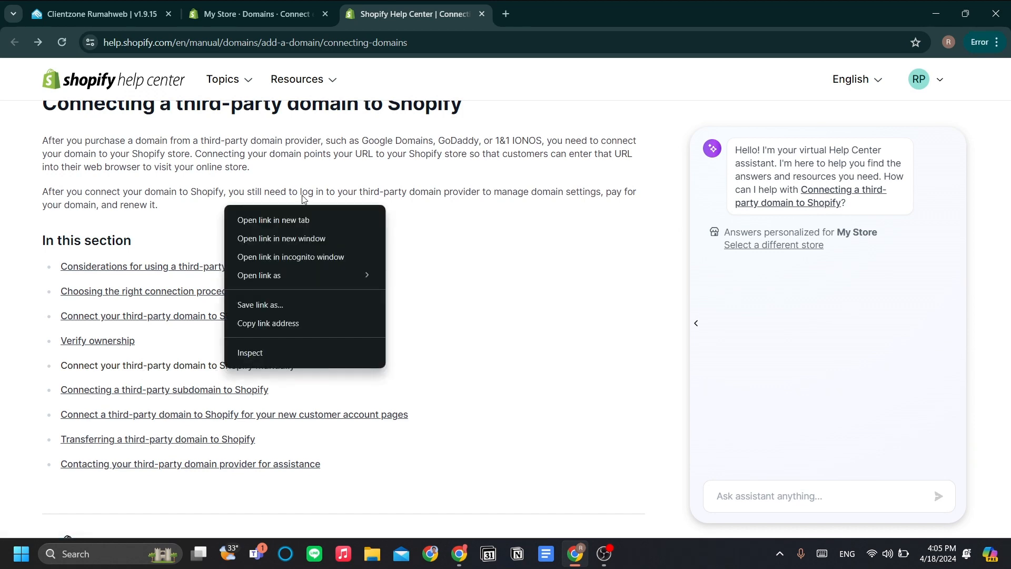
left_click(273, 220)
left_click(568, 14)
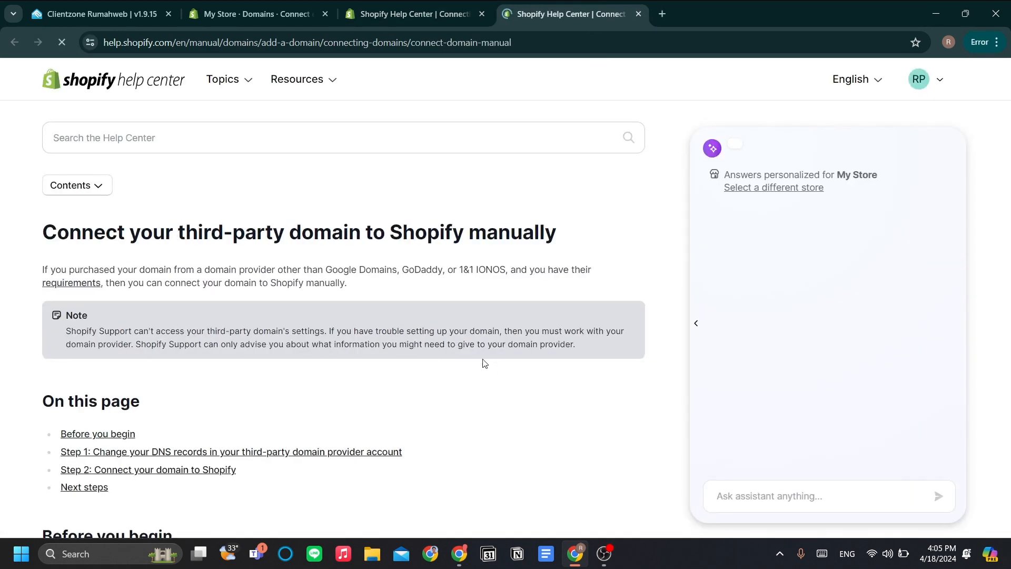
scroll(384, 364, "down", 7)
scroll(385, 354, "up", 2)
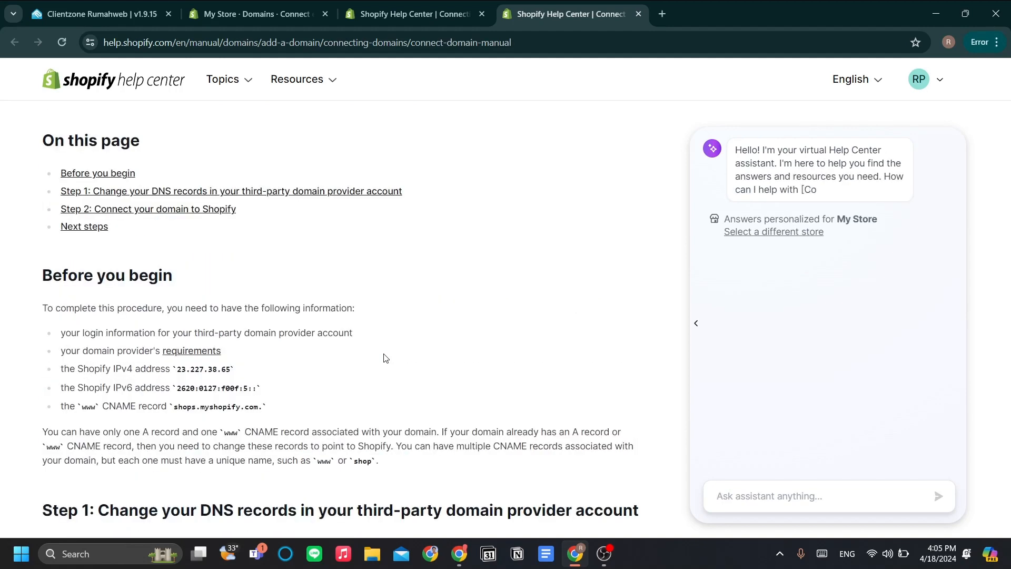
scroll(314, 355, "down", 6)
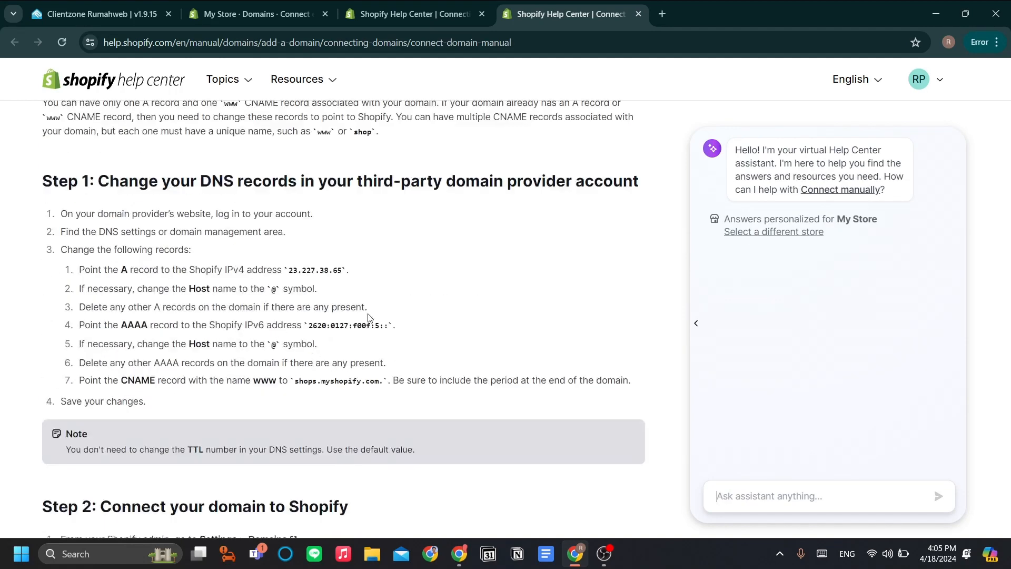
- Examine which A, AAAA and CNAME record changes Step 1 requires, and compare them with the Rumahweb Managed DNS page
left_click_drag(28, 176, 332, 405)
left_click(489, 316)
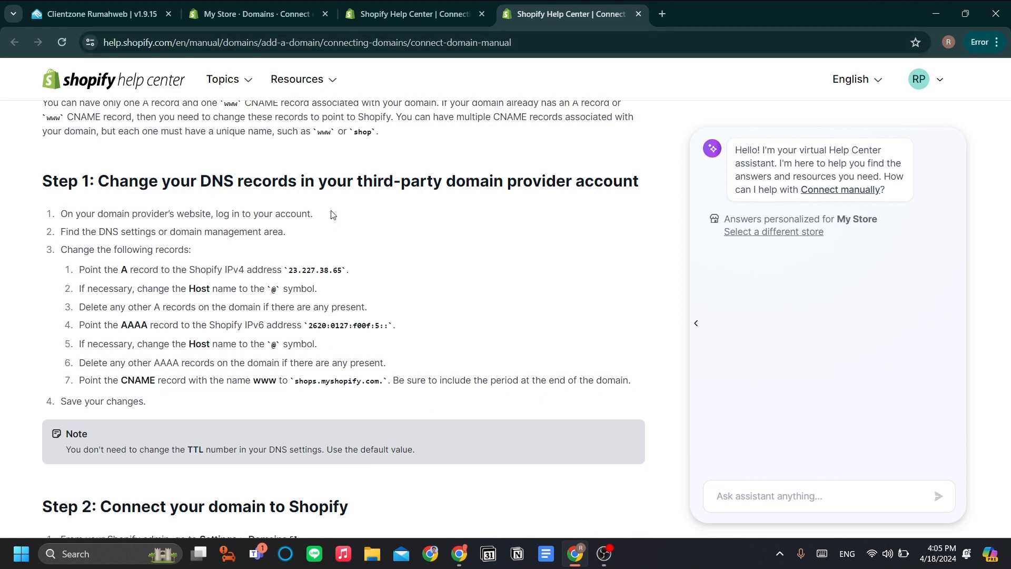
left_click_drag(77, 267, 382, 363)
left_click(482, 385)
key("ctrl+1")
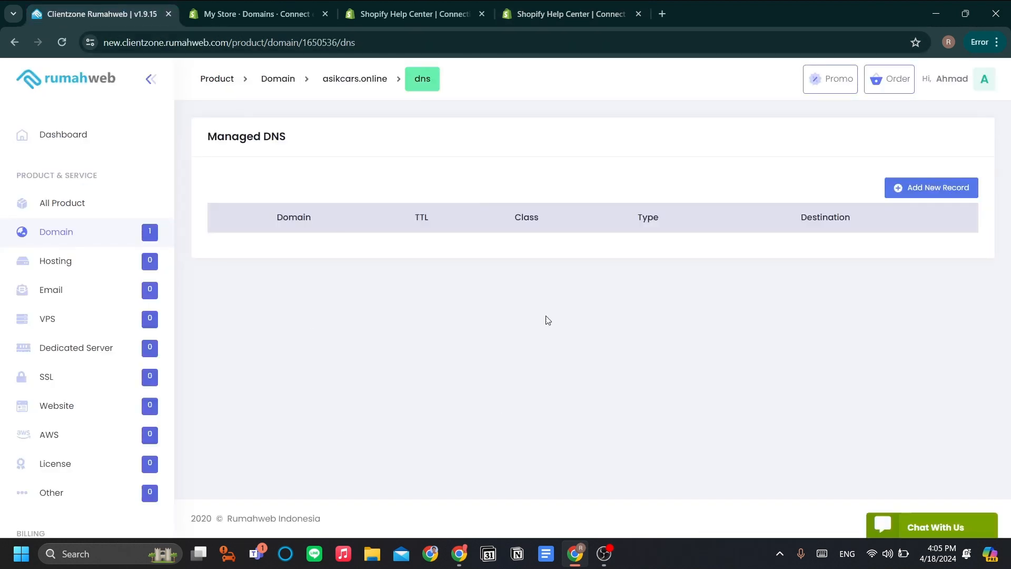
key("ctrl+4")
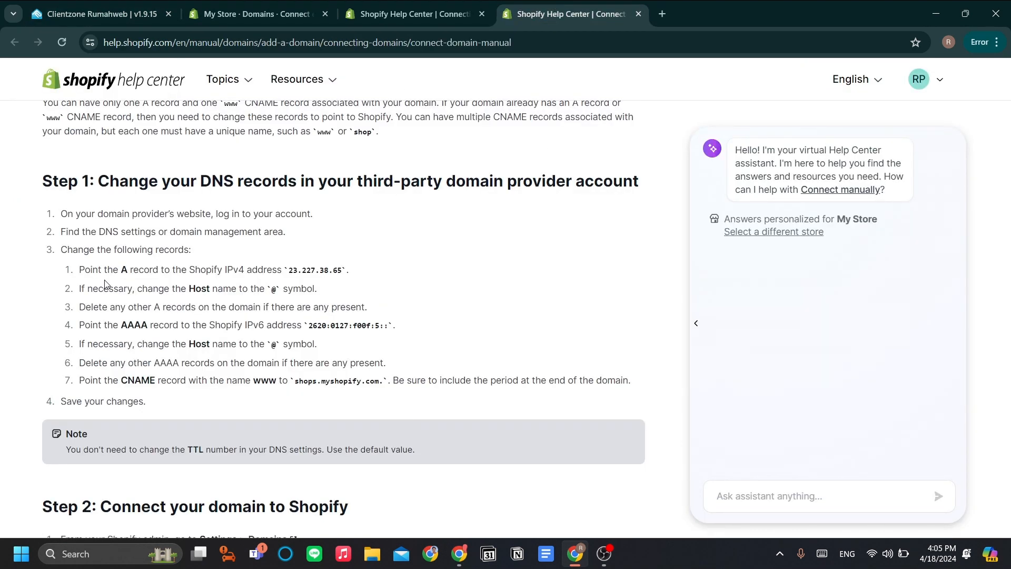
left_click_drag(117, 271, 350, 271)
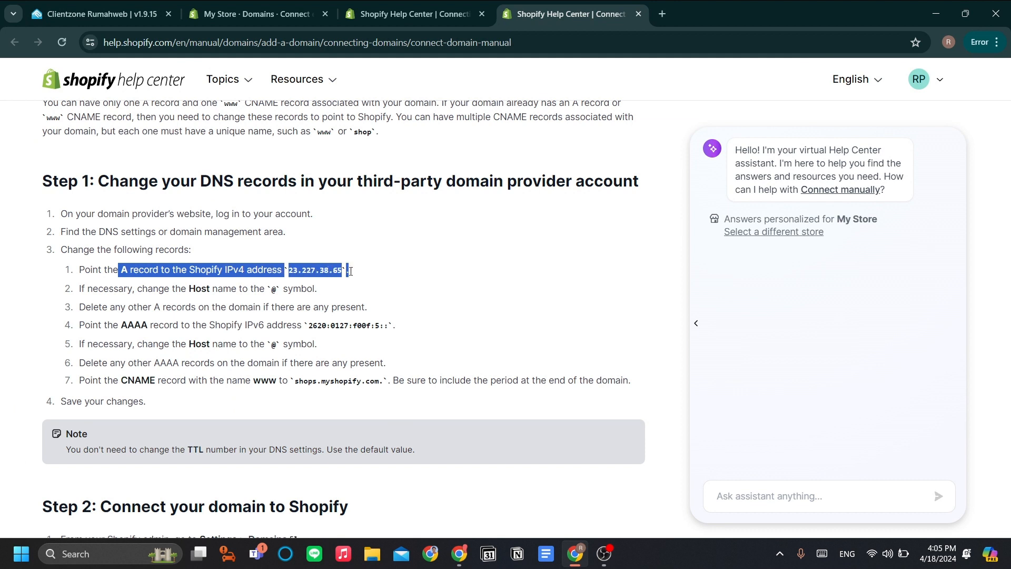
left_click(404, 281)
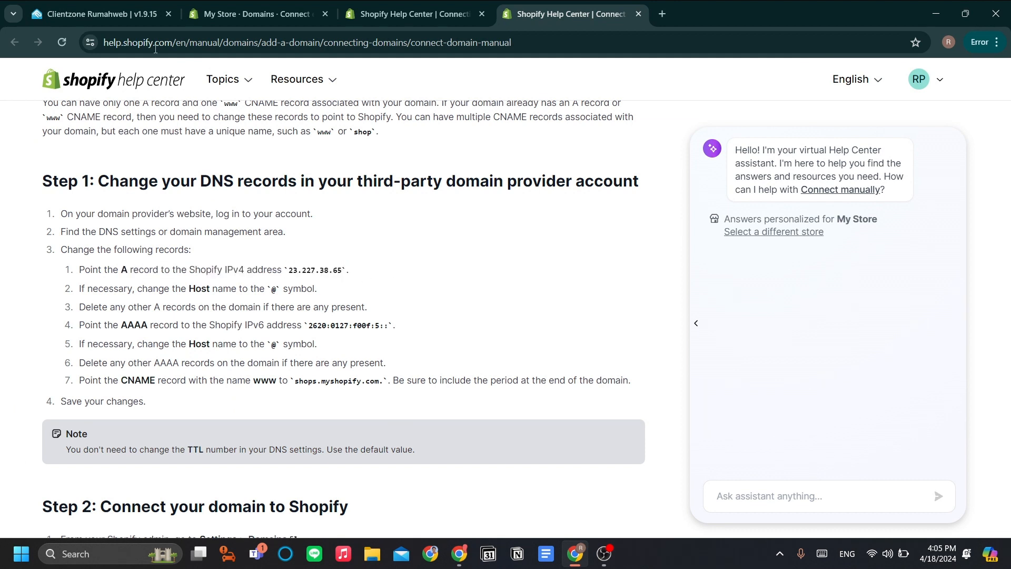
- Start a new DNS record for asikcars.online in the Rumahweb client zone and set its record type to A
left_click(113, 8)
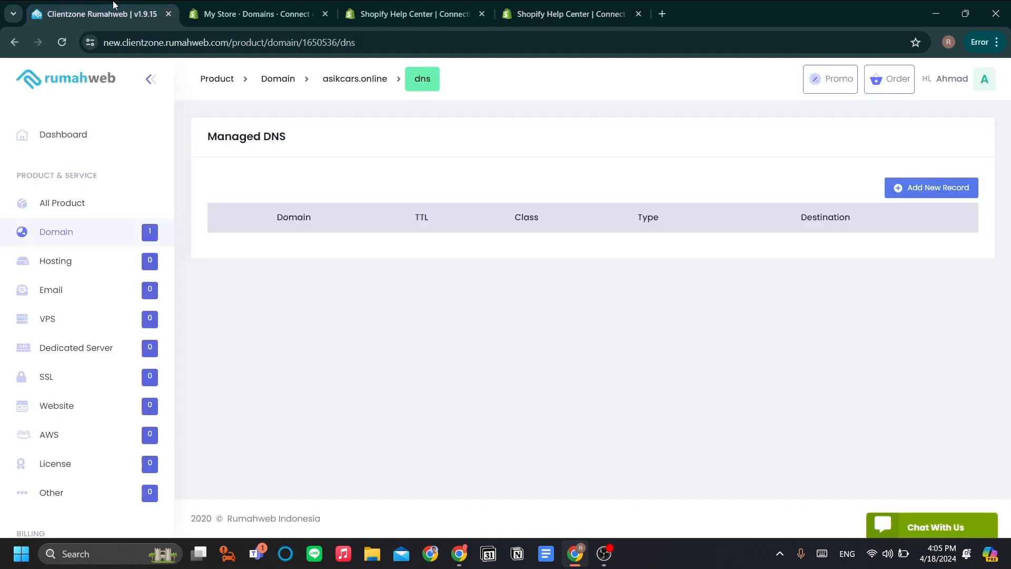
left_click(950, 190)
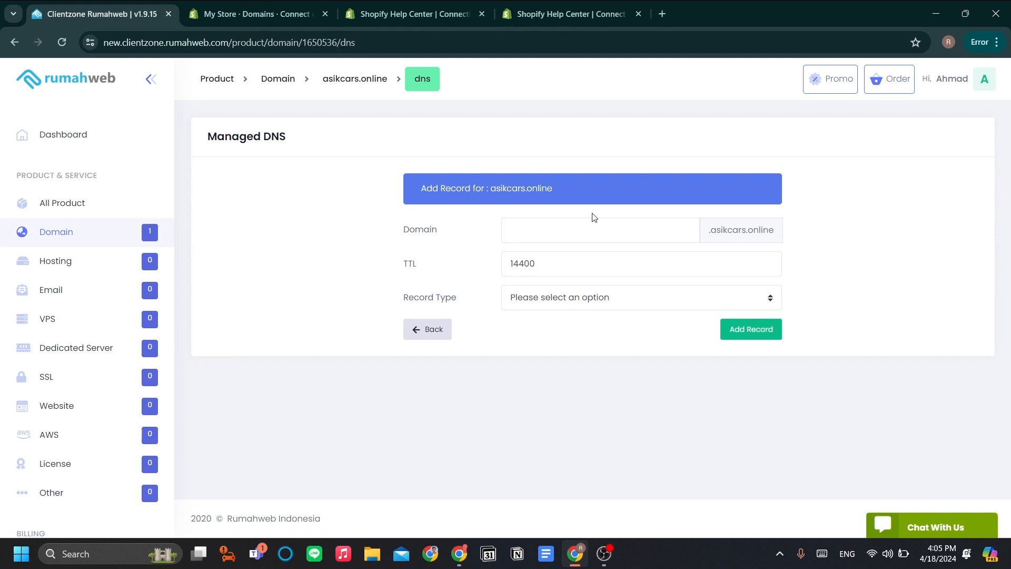
left_click(557, 298)
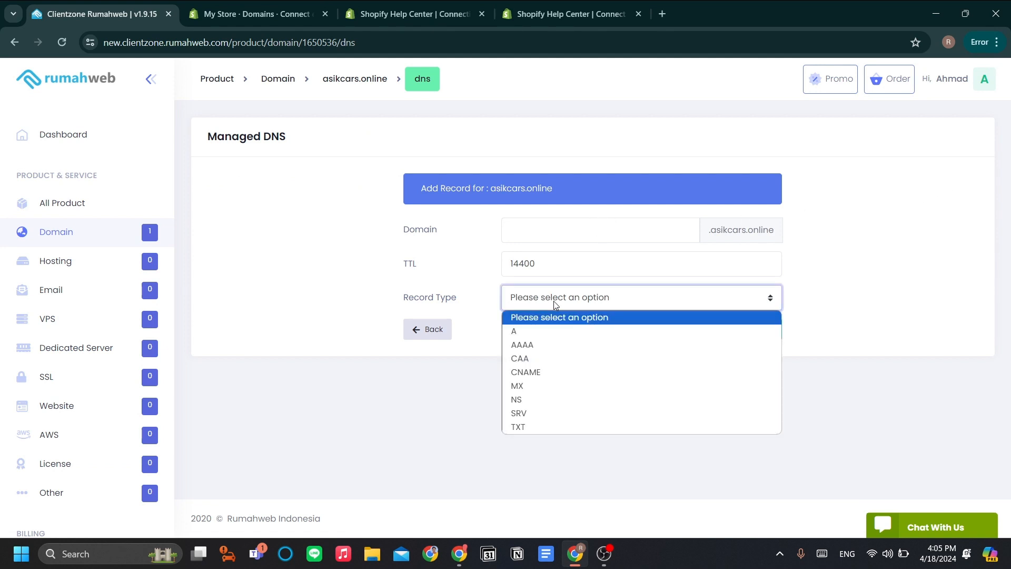
left_click(550, 332)
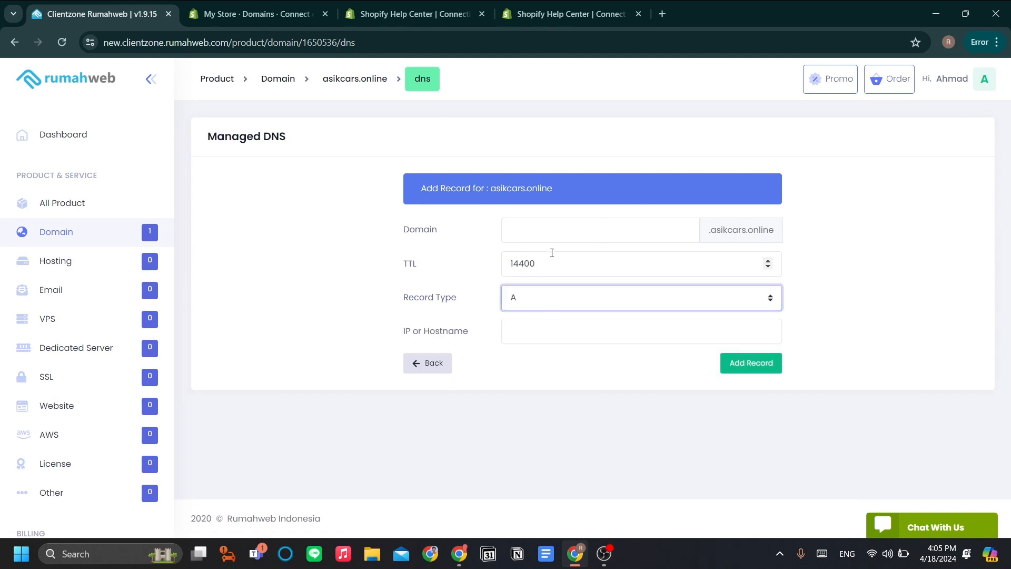
- Copy the Shopify IPv4 address 23.227.38.65 from the guide and enter it as the A record's IP or hostname
left_click(567, 14)
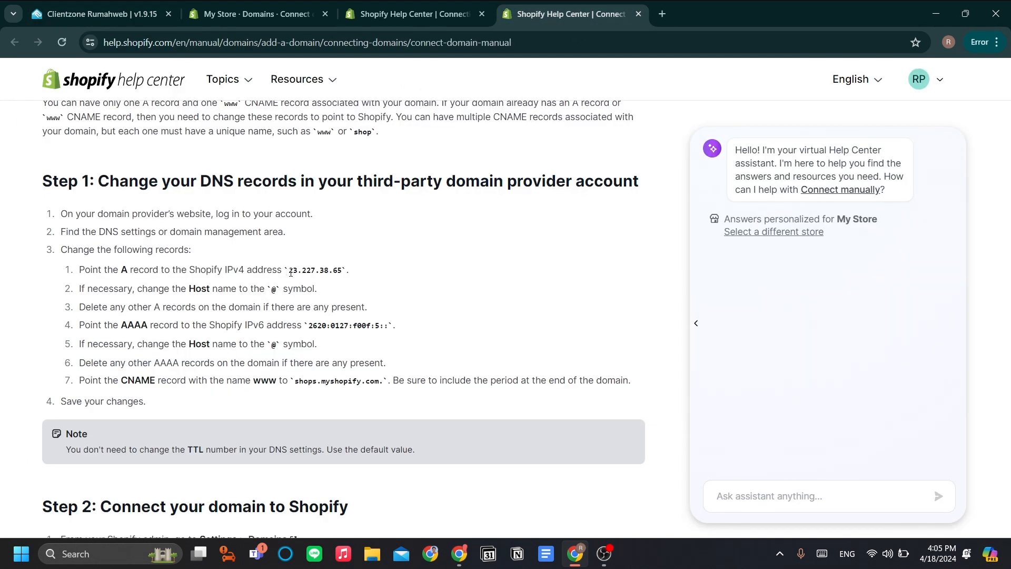
left_click_drag(291, 273, 343, 272)
key("ctrl+c")
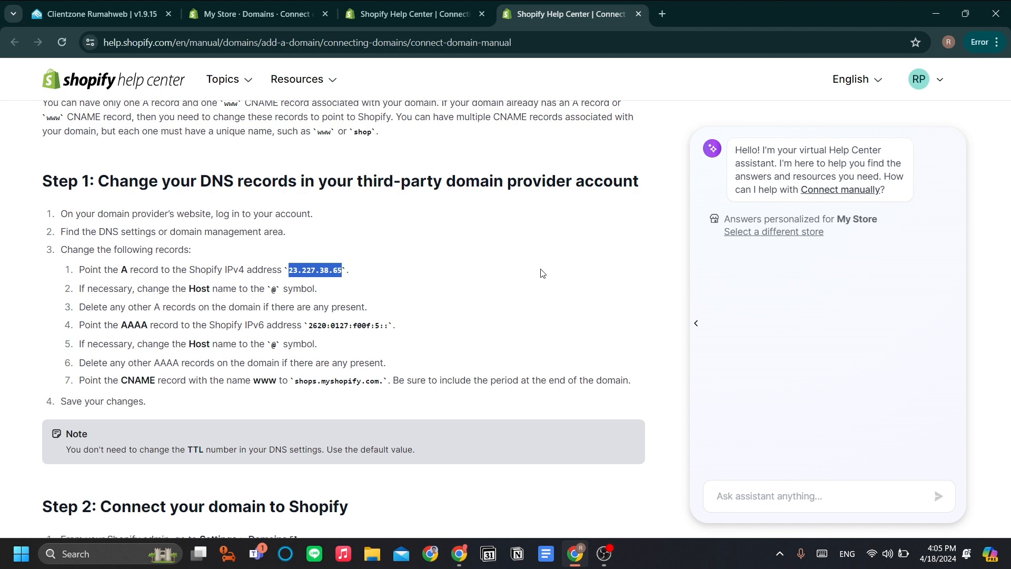
key("ctrl+1")
left_click(567, 331)
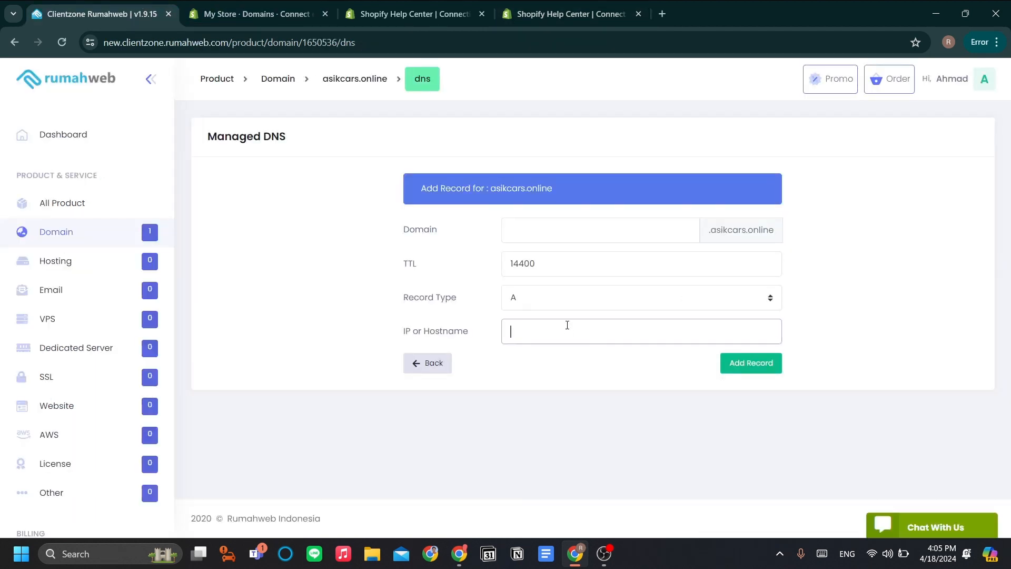
key("ctrl+v")
- Check the host name instruction in the guide, leave the record's domain prefix empty, and add the A record
left_click(567, 232)
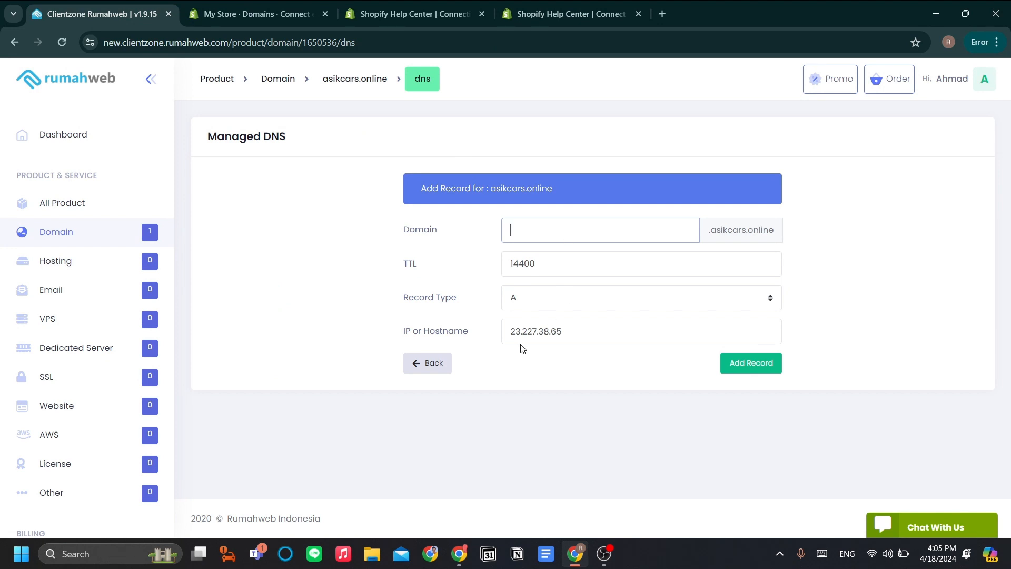
left_click(513, 333)
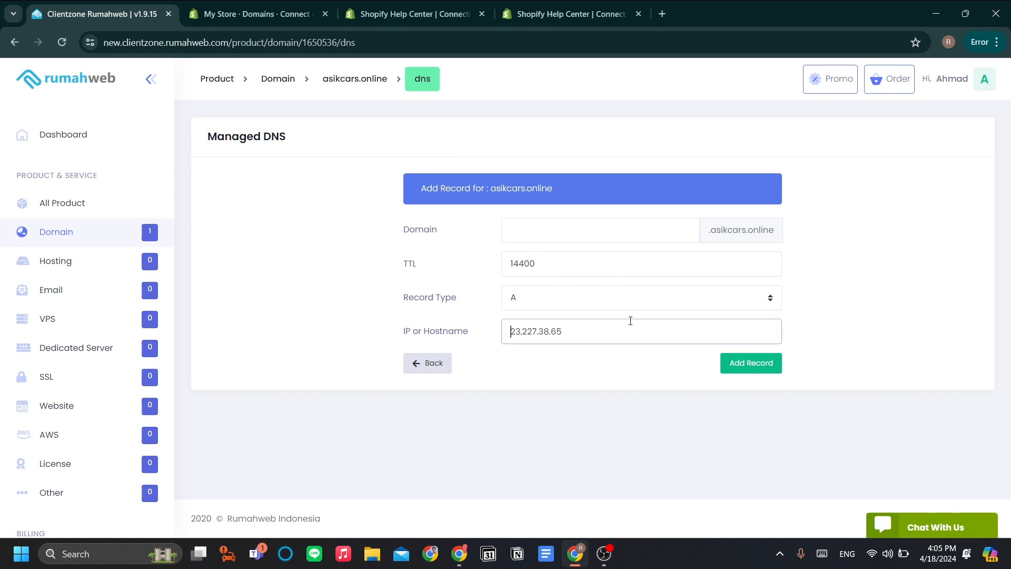
left_click(566, 14)
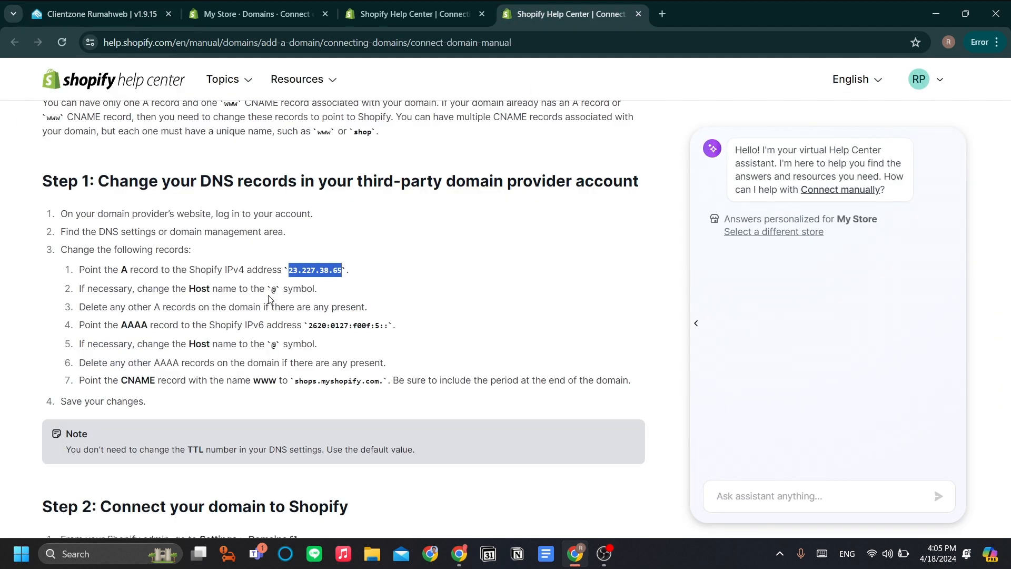
left_click(100, 14)
left_click(605, 227)
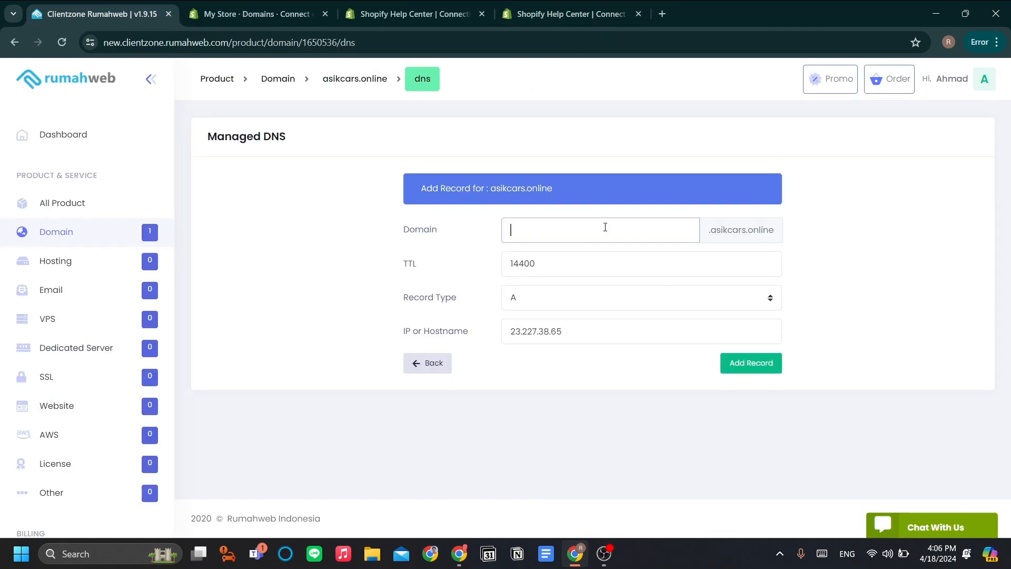
key("BackSpace")
left_click(760, 366)
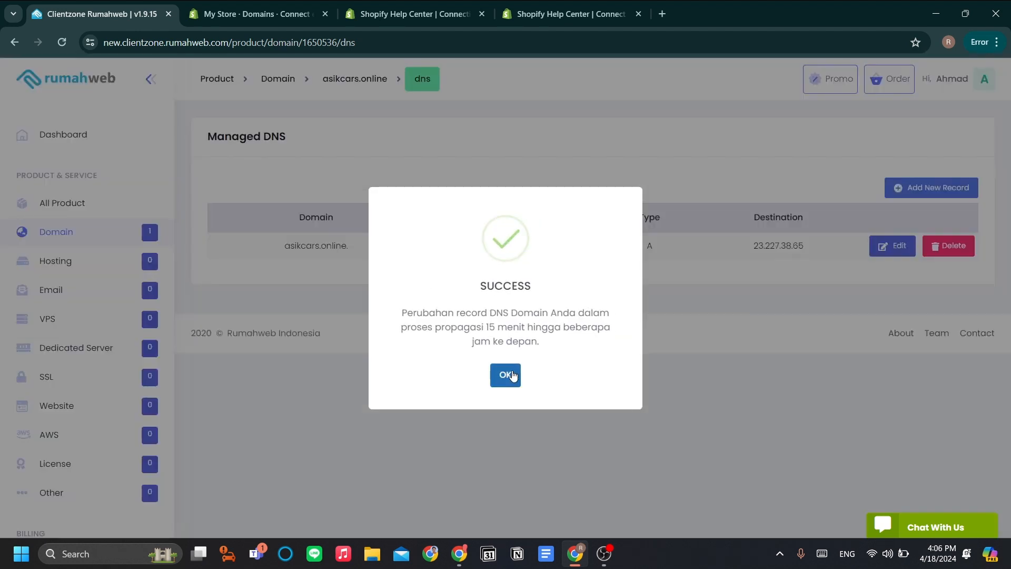
left_click(513, 375)
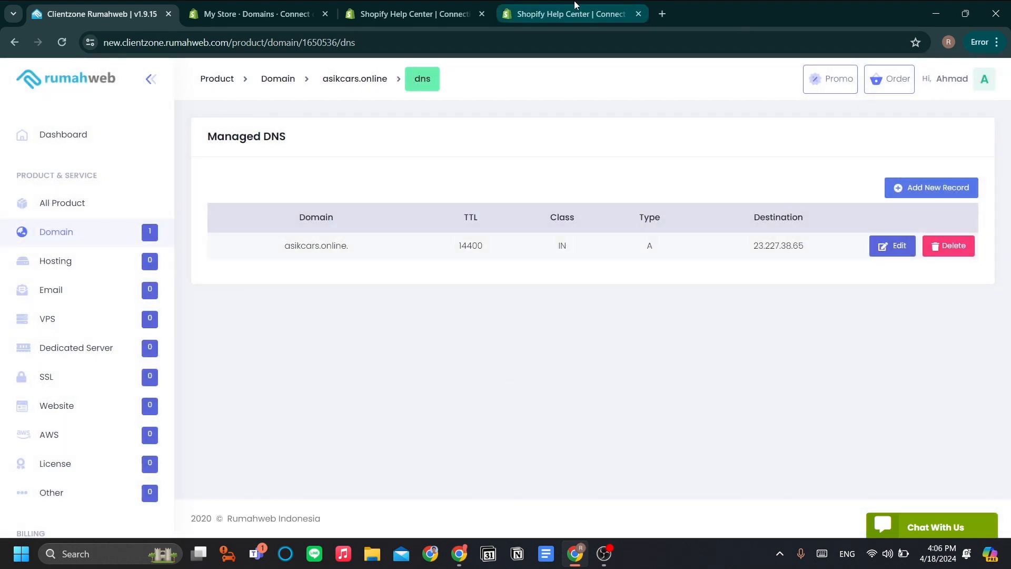
- Return to the Shopify guide and copy the IPv6 address 2620:0127:f00f:5:: given for the AAAA record
left_click(576, 4)
left_click(283, 298)
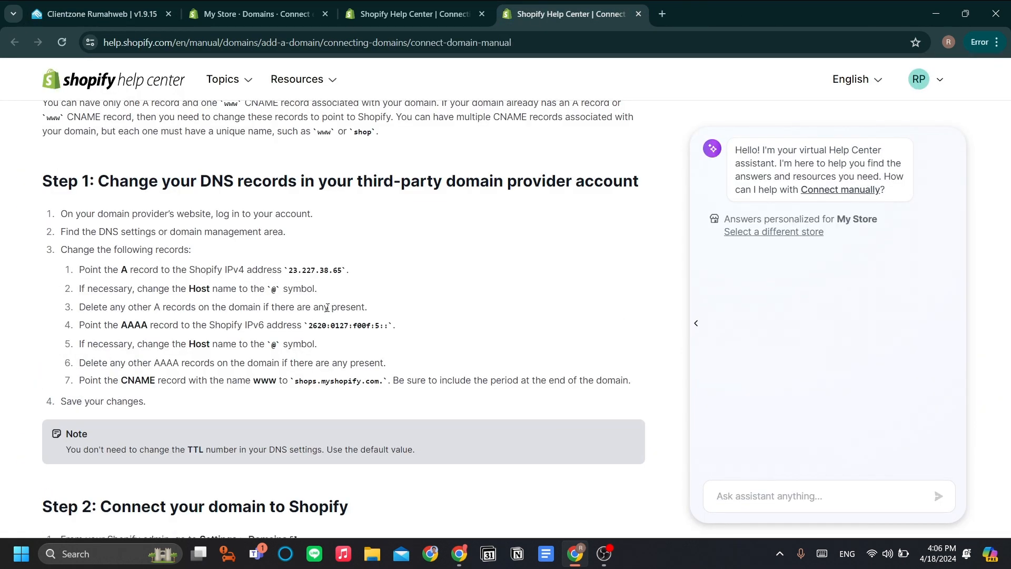
left_click_drag(120, 323, 152, 328)
left_click(307, 343)
left_click_drag(311, 326, 389, 323)
key("ctrl+c")
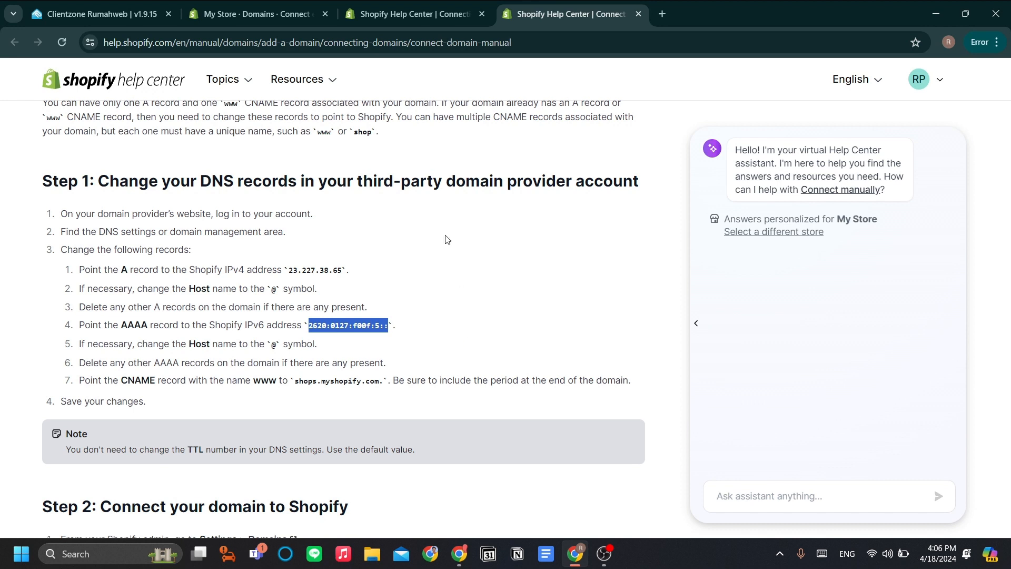
- Switch to the Rumahweb client zone, start a new AAAA record for asikcars.online, and enter 2620:0127:f00f:5:: as its IPv6 address
left_click(132, 13)
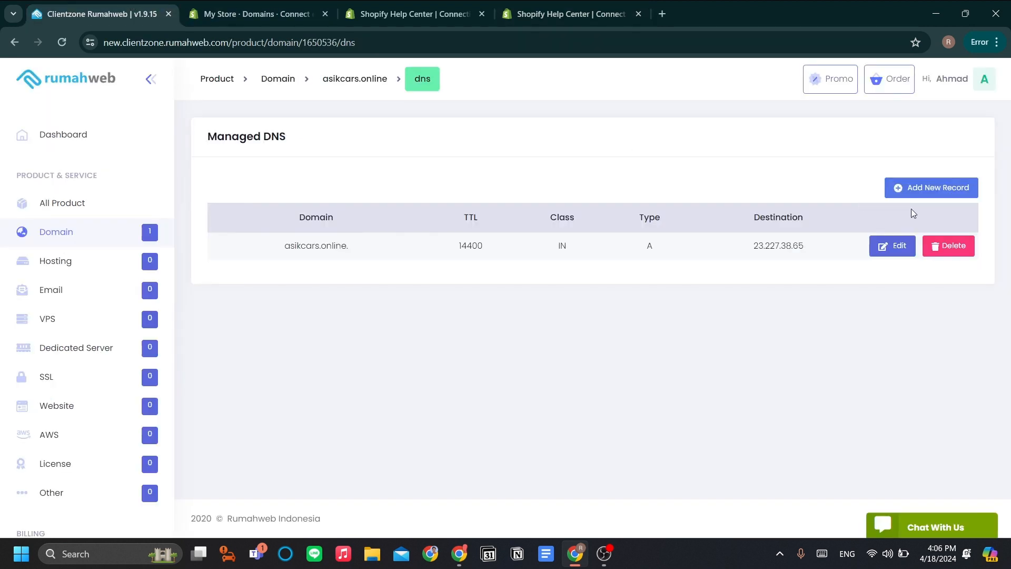
left_click(920, 189)
left_click(619, 298)
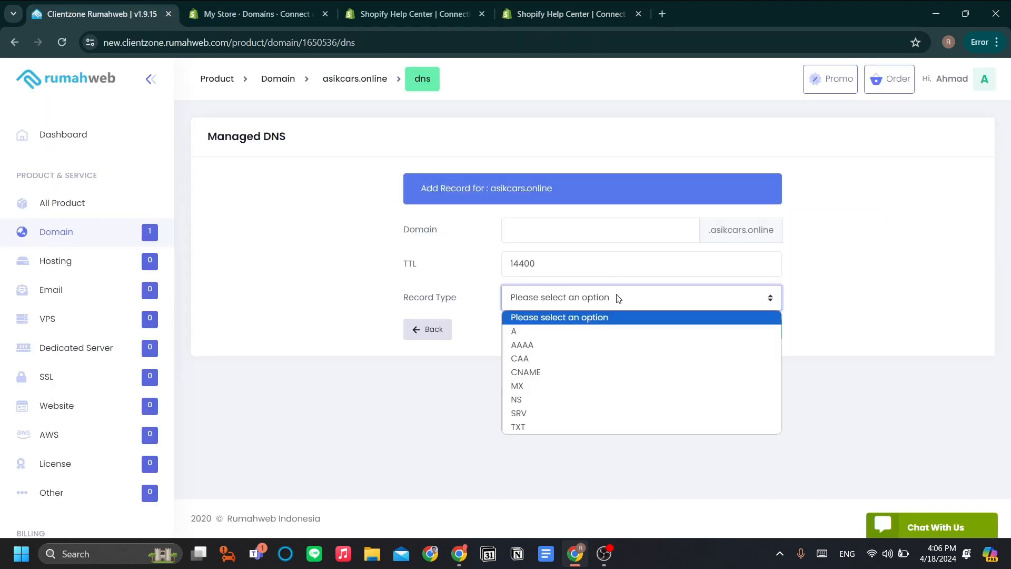
left_click(595, 346)
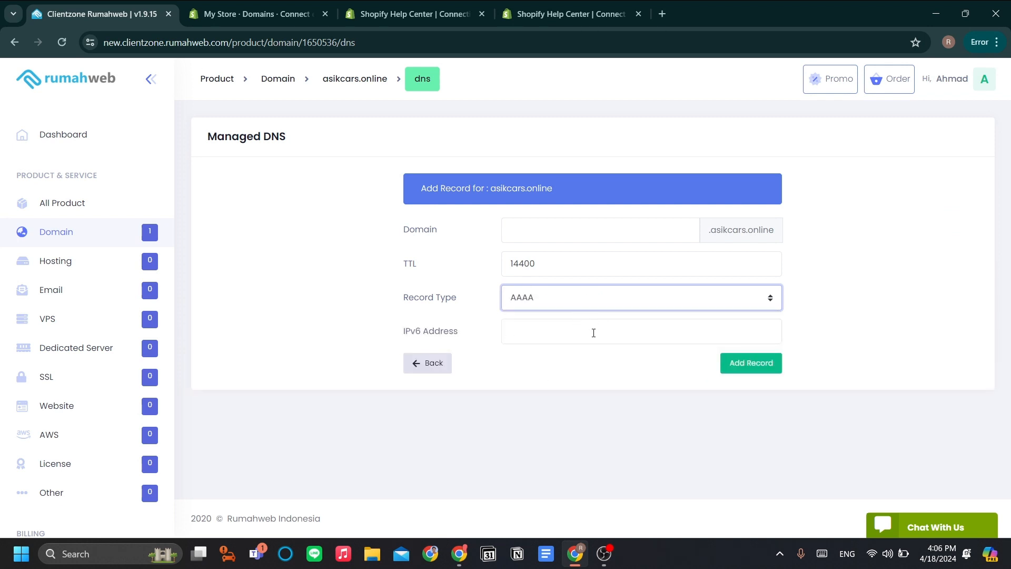
left_click(594, 333)
key("ctrl+v")
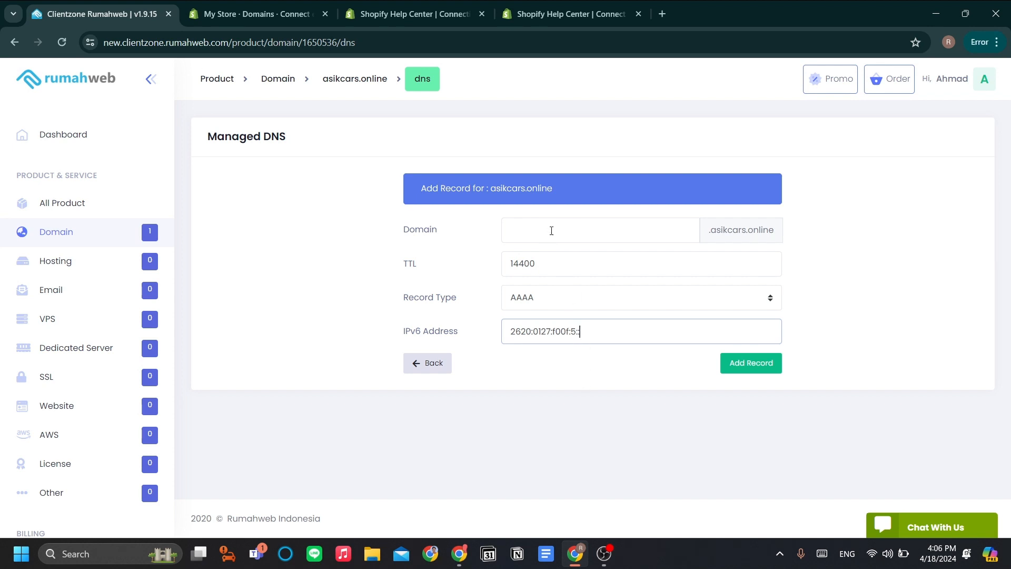
- Leave the AAAA record's domain prefix empty and add the record to the managed DNS
left_click(551, 222)
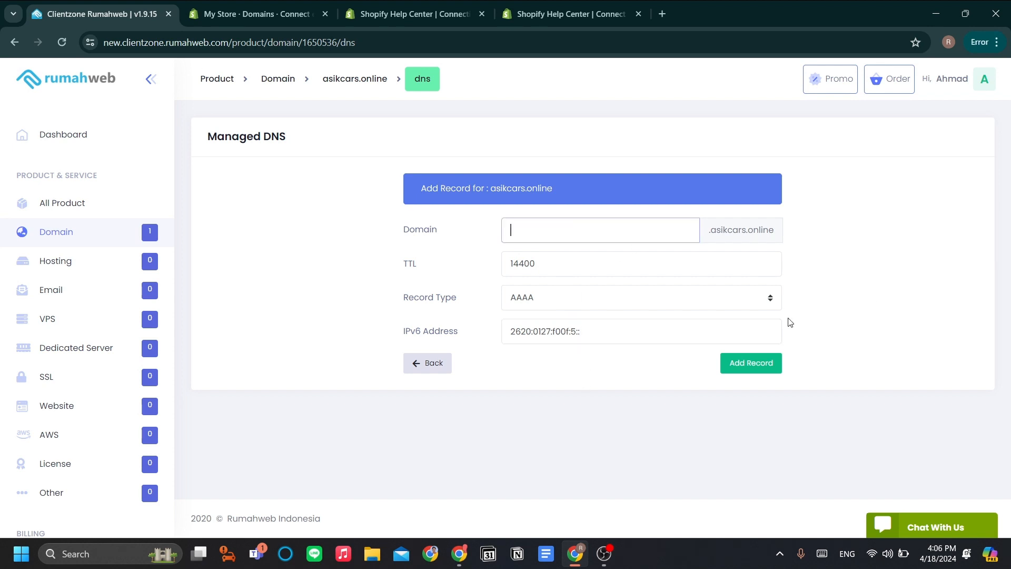
left_click(701, 214)
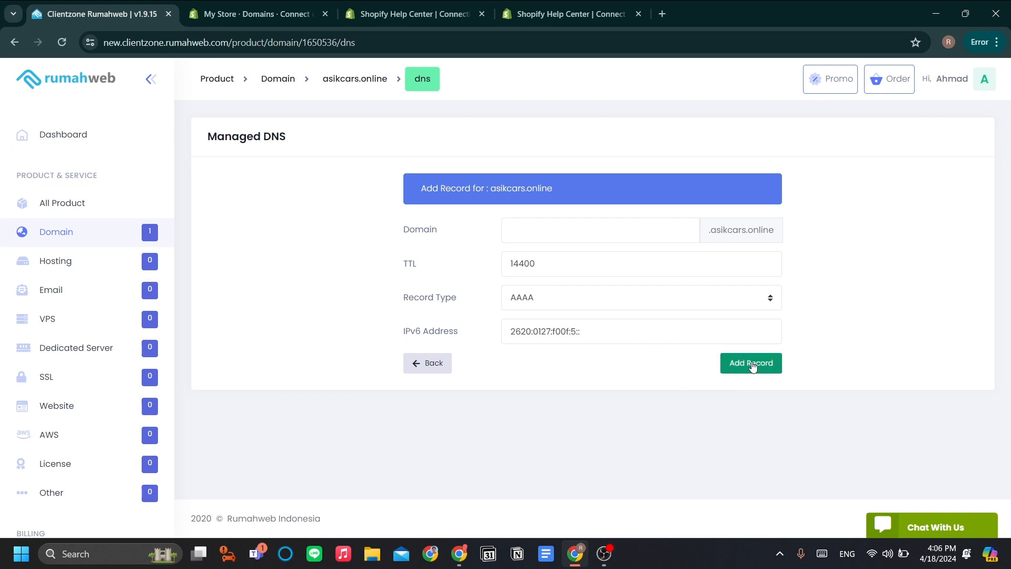
left_click(750, 367)
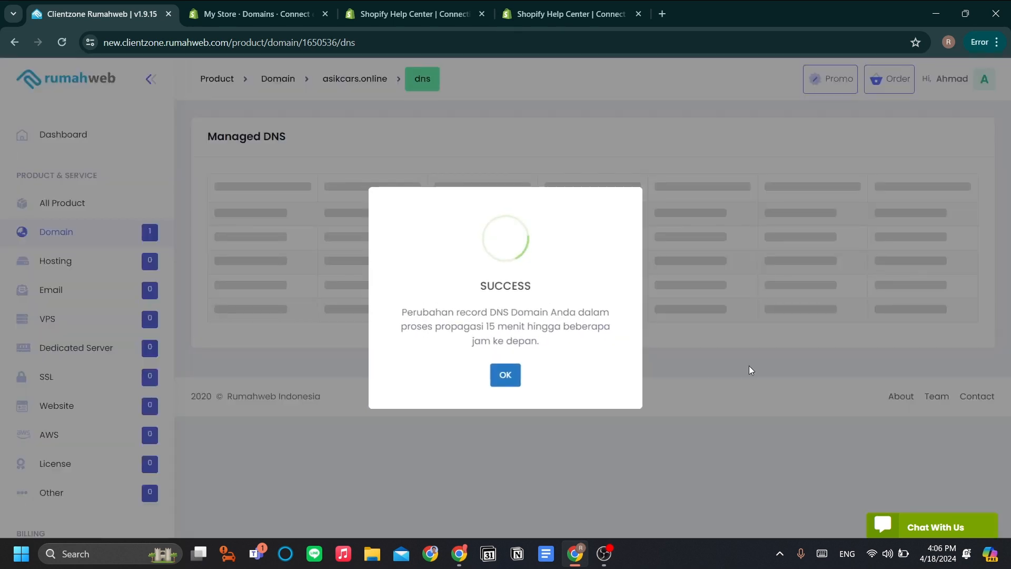
left_click(505, 382)
- Return to the Shopify guide, check the CNAME instruction, and copy its target shops.myshopify.com without the trailing period
left_click(560, 6)
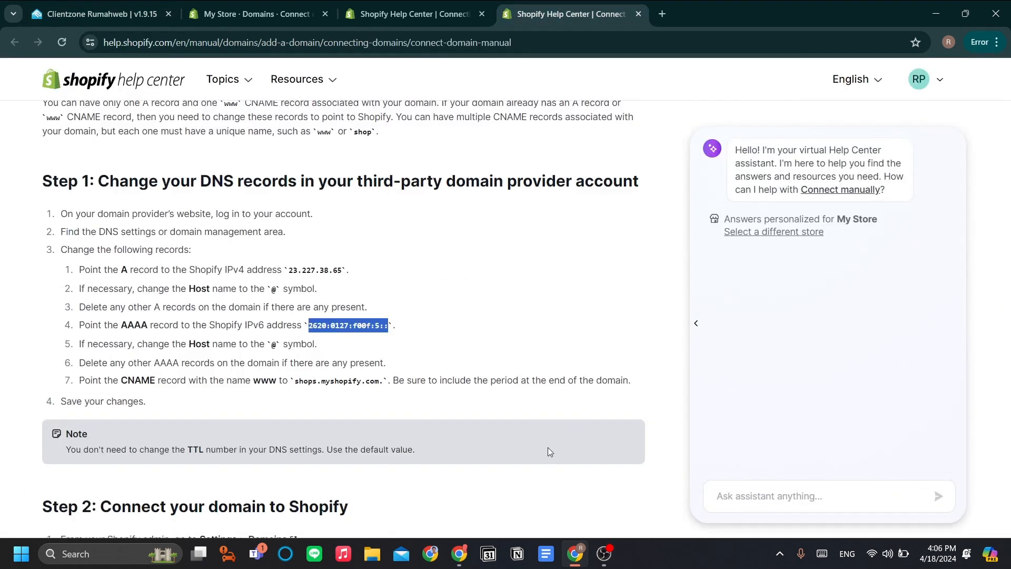
left_click(390, 380)
scroll(192, 380, "down", 1)
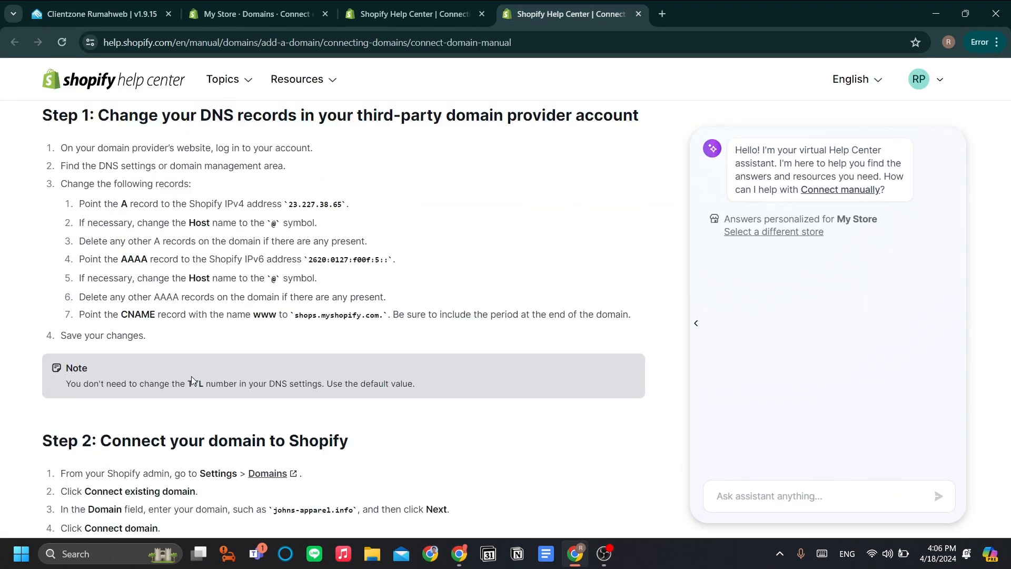
double_click(134, 316)
left_click(277, 317)
left_click_drag(255, 318, 277, 317)
left_click(291, 331)
left_click_drag(296, 315, 382, 312)
key("ctrl+c")
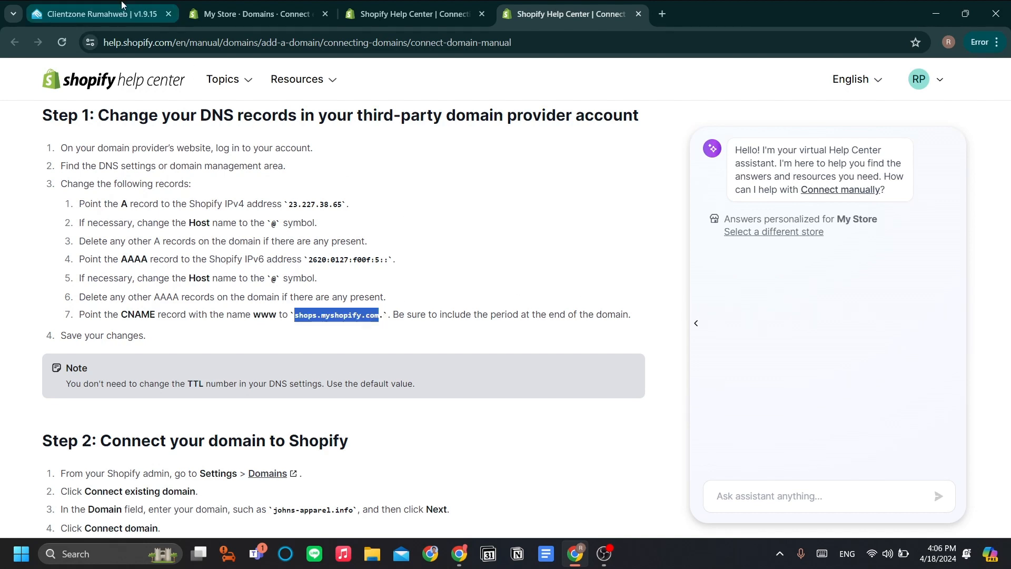
- Start a new CNAME record for asikcars.online in the Rumahweb client zone and enter www as its domain prefix
left_click(105, 15)
left_click(904, 195)
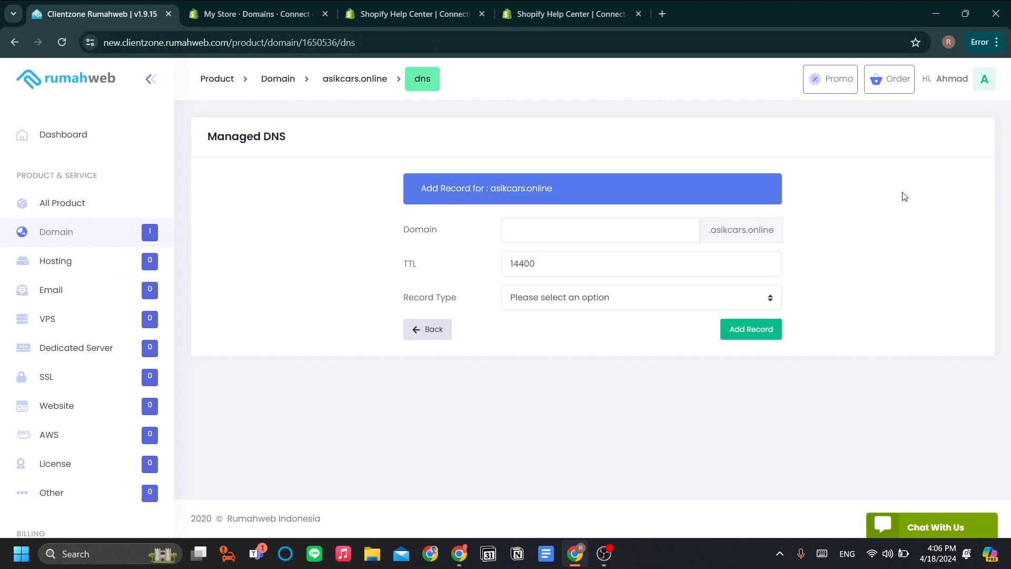
left_click(567, 299)
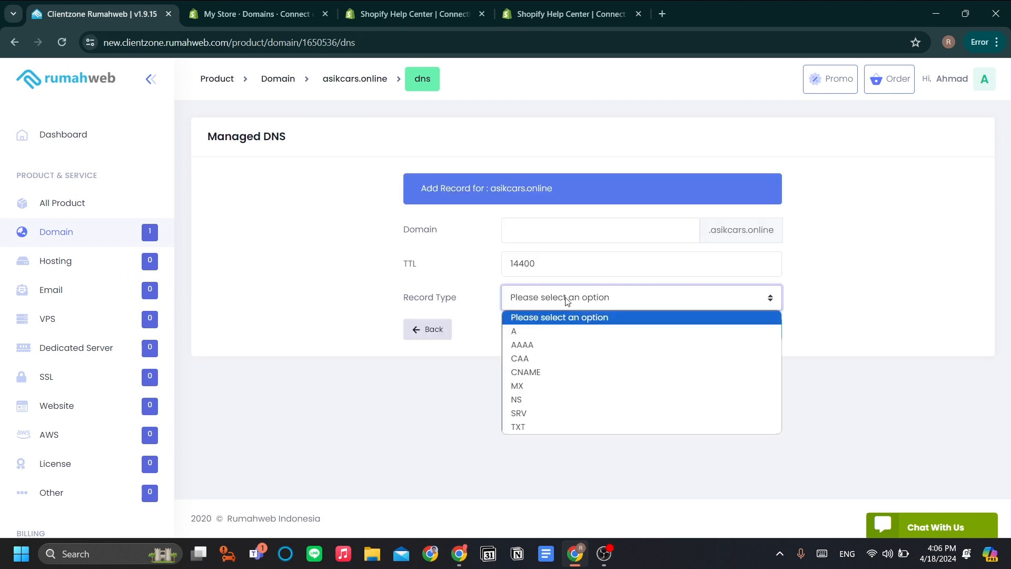
left_click(557, 373)
left_click(567, 236)
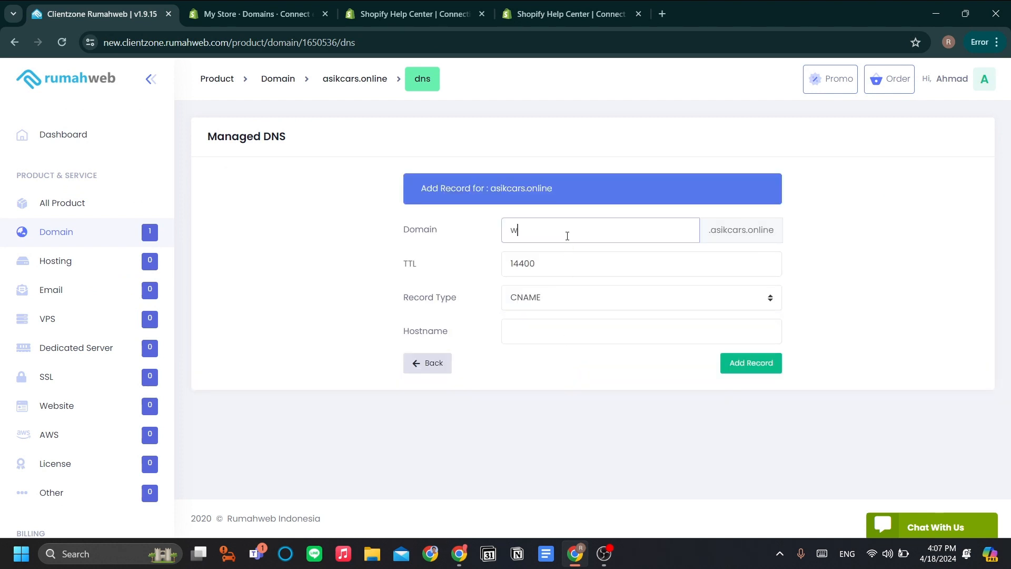
- Set the CNAME record's hostname to shops.myshopify.com and add the record
left_click(593, 336)
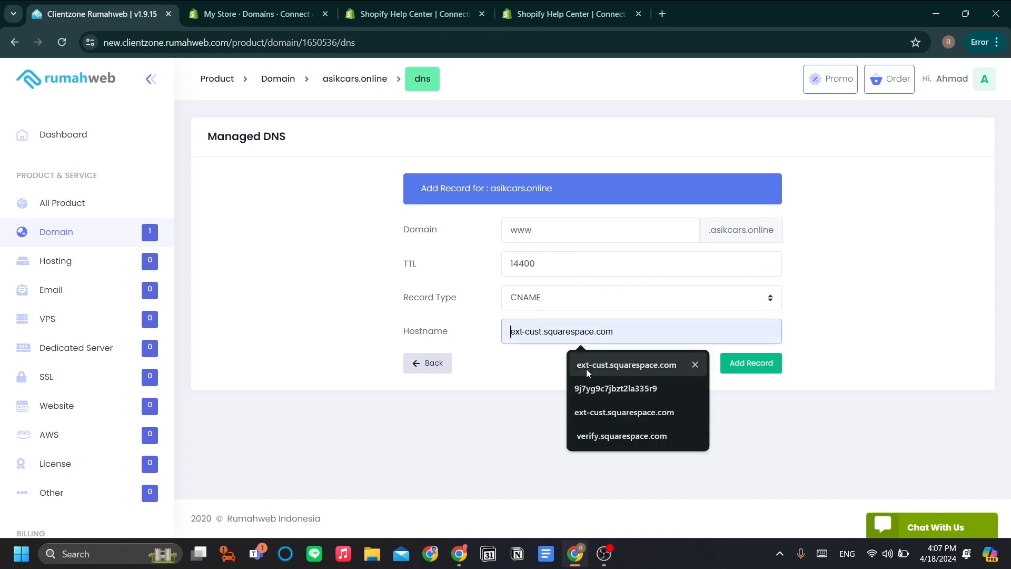
key("ctrl+v")
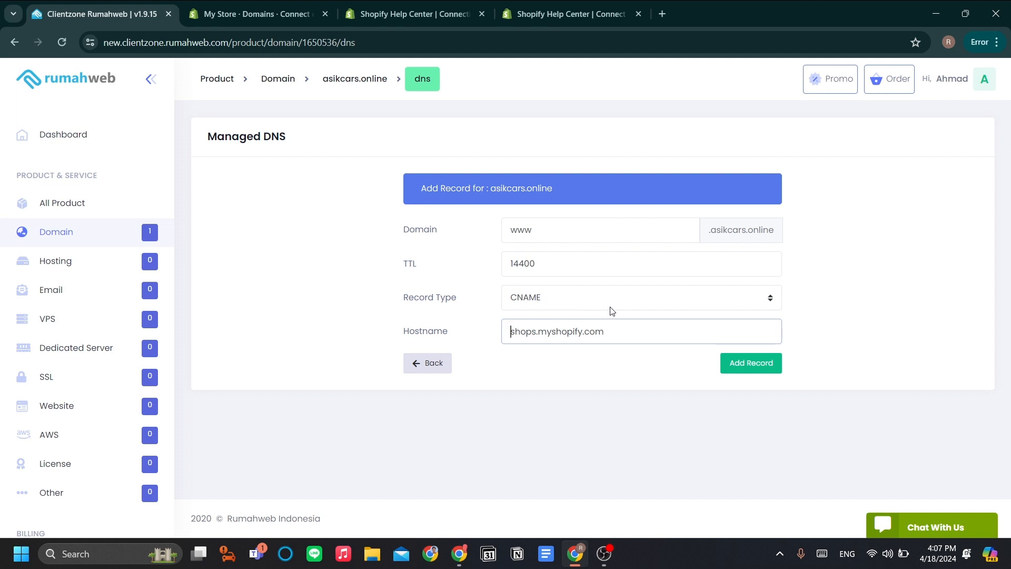
left_click(747, 369)
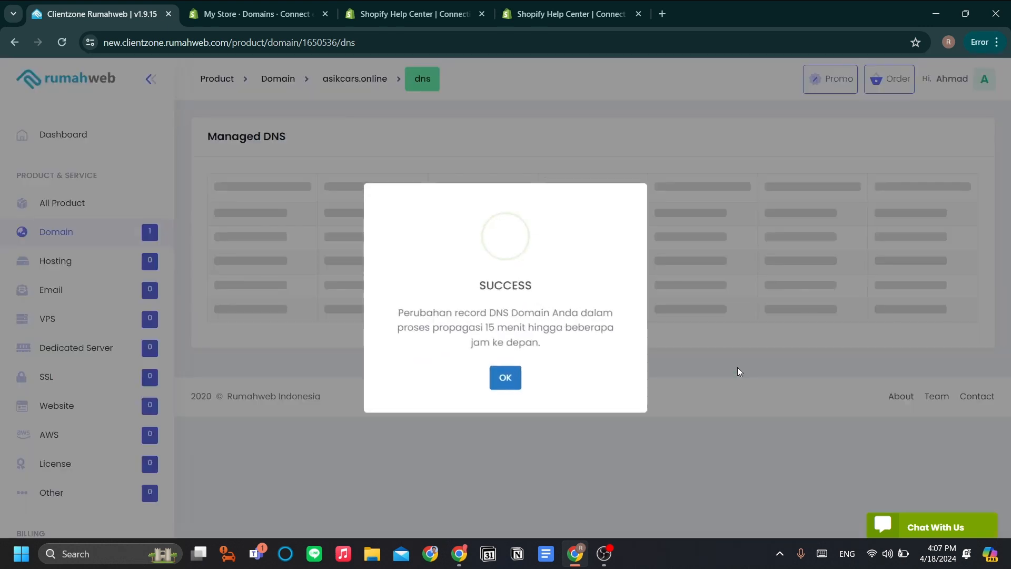
left_click(507, 378)
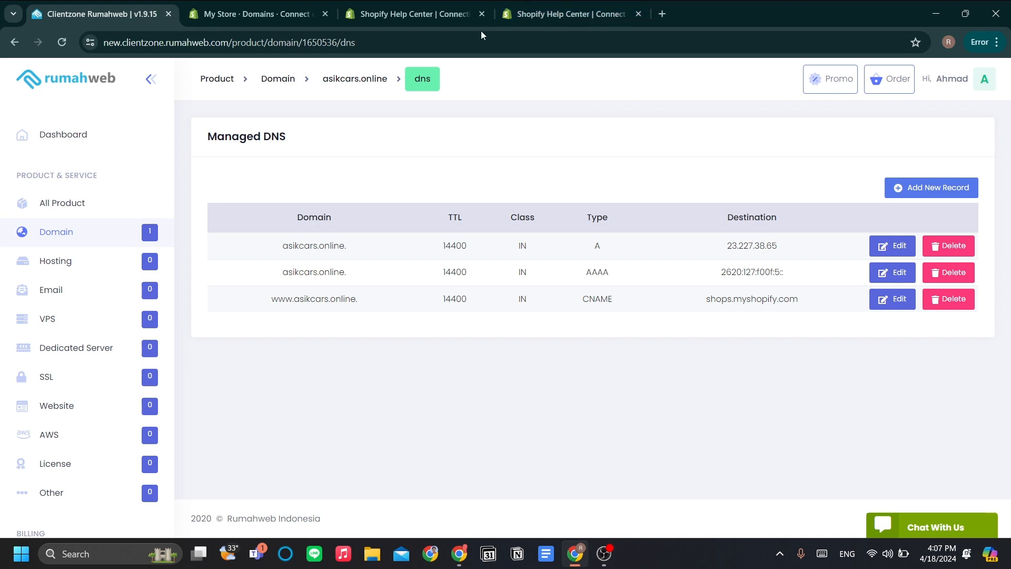
- Read the guide's Step 2 on connecting the domain and verify the asikcars.online connection in the Shopify admin
left_click(524, 12)
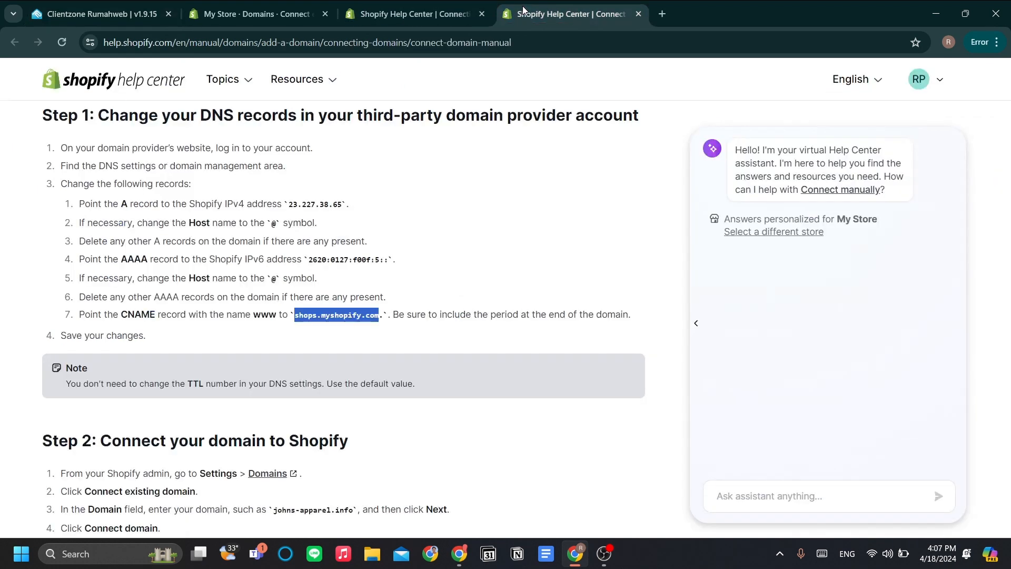
left_click(500, 302)
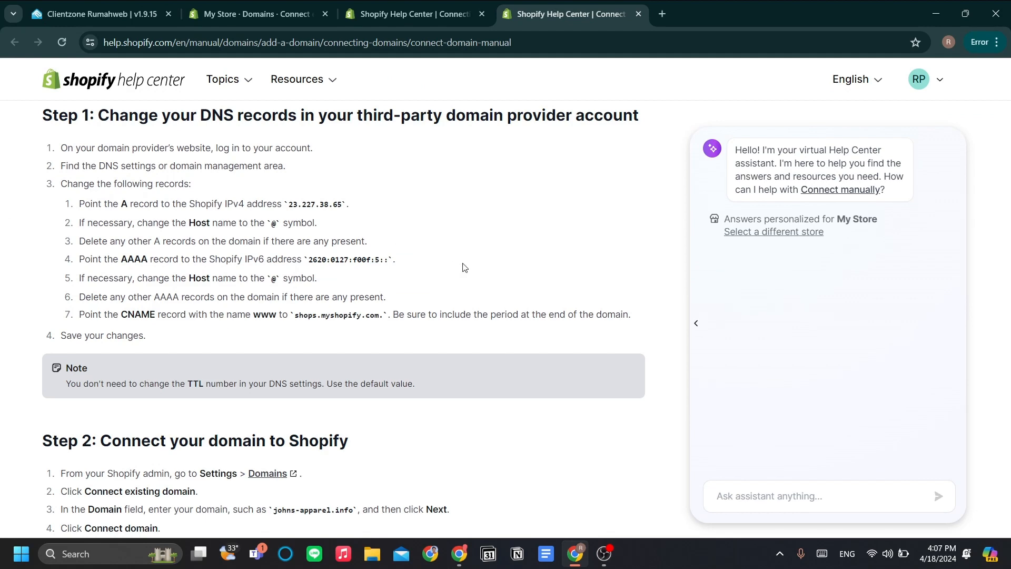
scroll(457, 273, "down", 1)
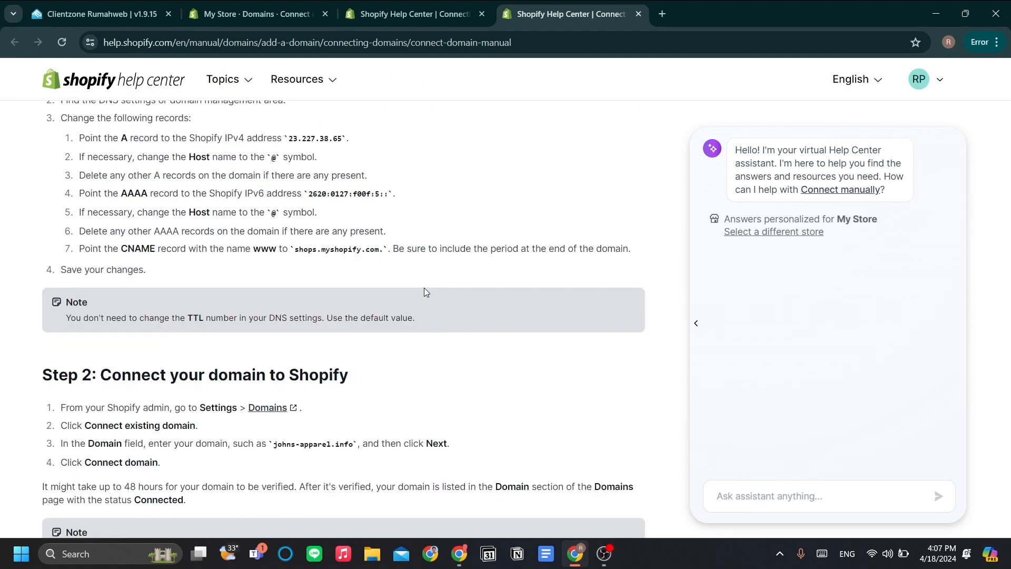
scroll(421, 294, "down", 2)
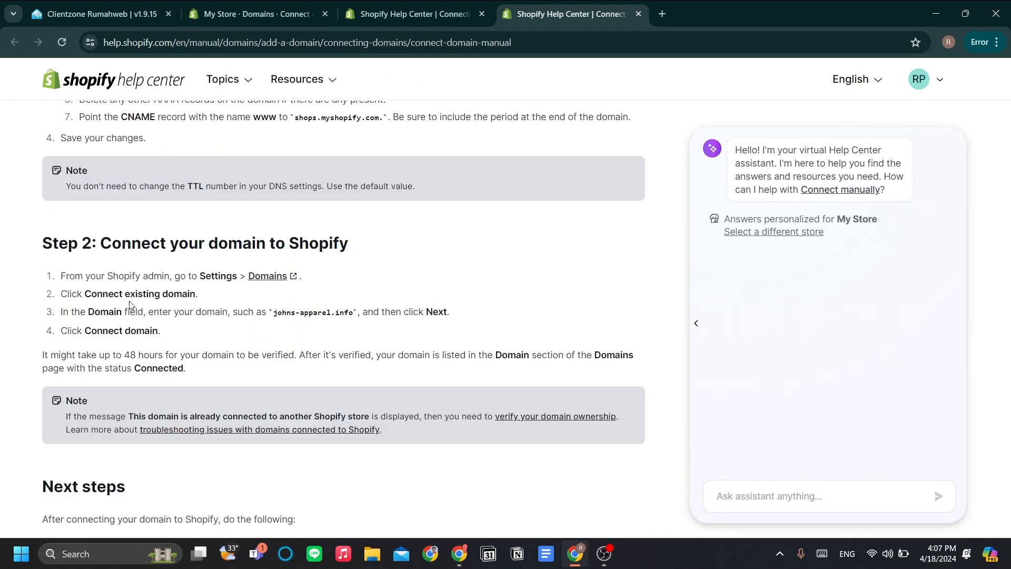
key("ctrl+2")
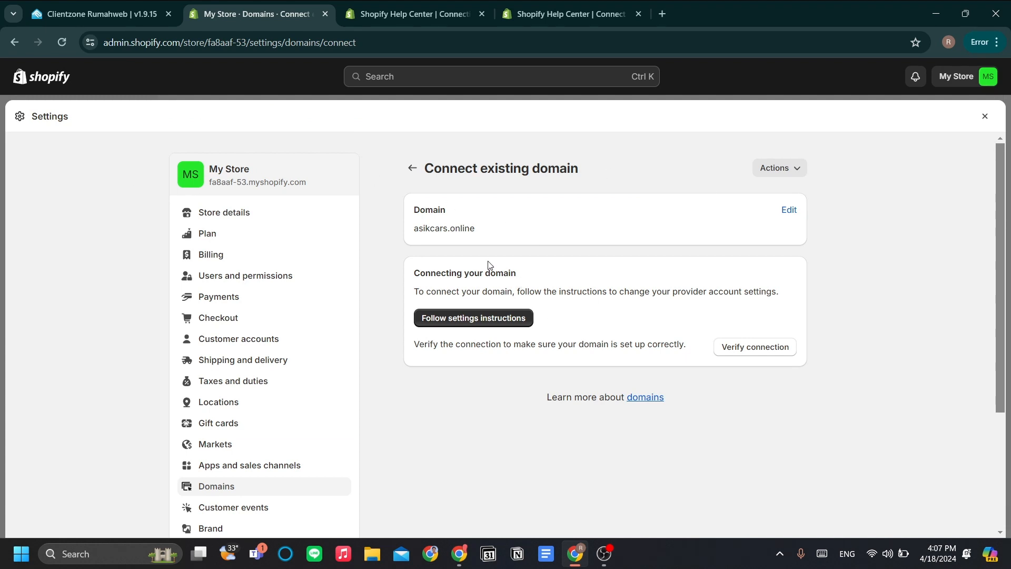
left_click(774, 349)
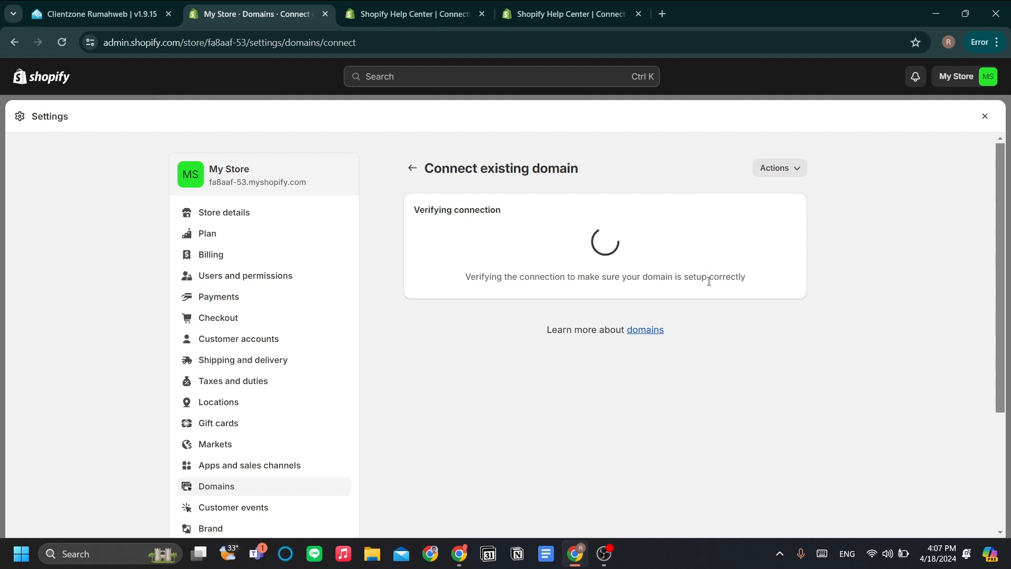
- Examine the current and required A and CNAME values in Shopify's domain verification result
scroll(715, 325, "down", 1)
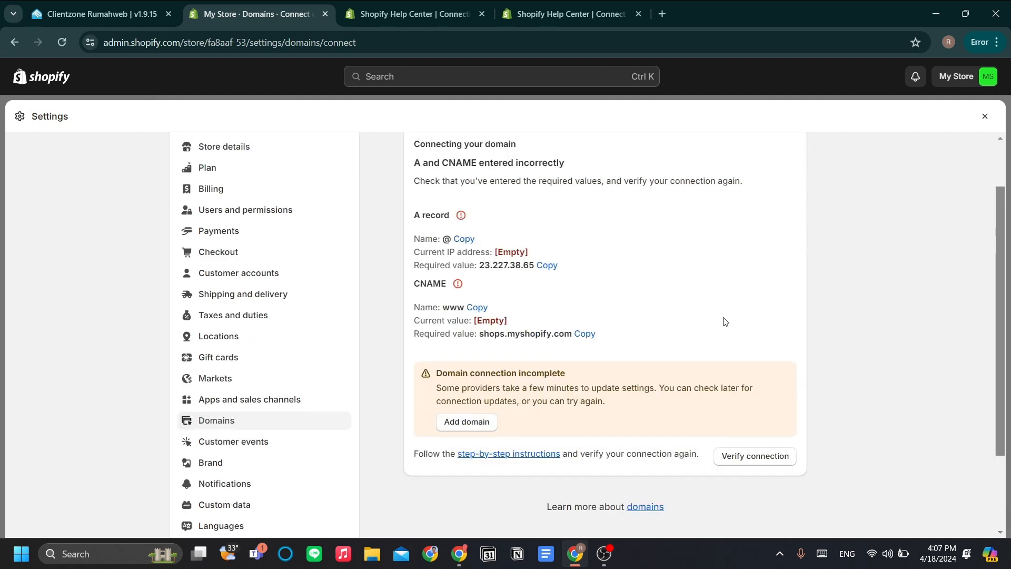
scroll(722, 321, "up", 1)
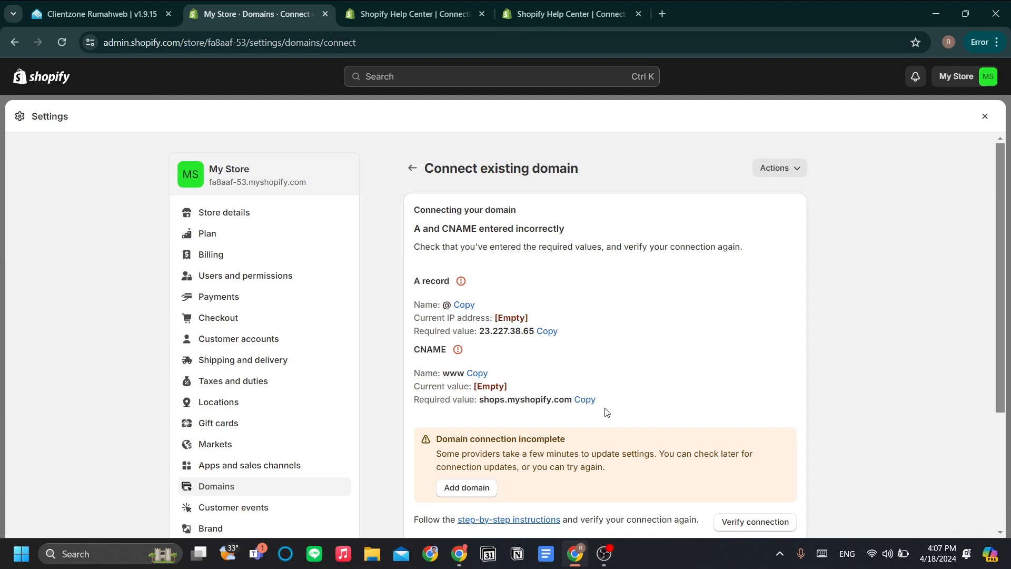
scroll(528, 416, "down", 2)
scroll(527, 416, "up", 1)
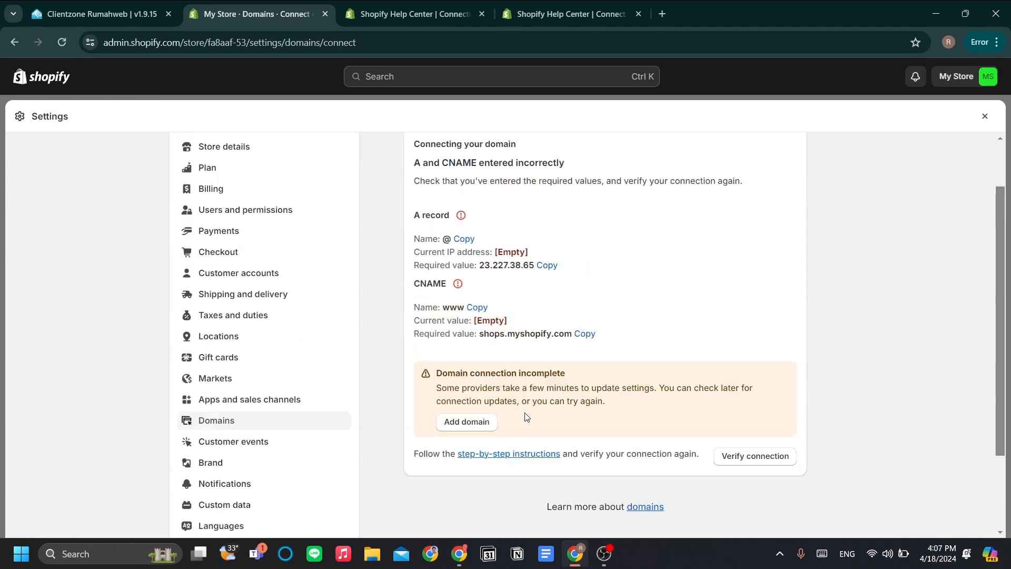
scroll(526, 417, "up", 1)
scroll(583, 384, "down", 2)
scroll(606, 376, "up", 1)
scroll(603, 376, "up", 1)
scroll(604, 376, "down", 1)
left_click_drag(480, 266, 535, 266)
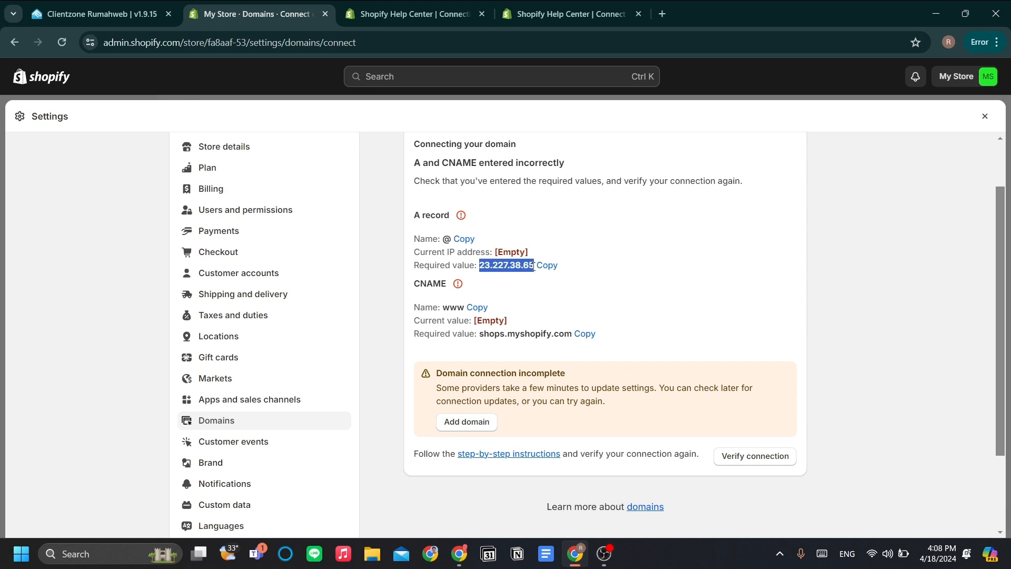
left_click(536, 283)
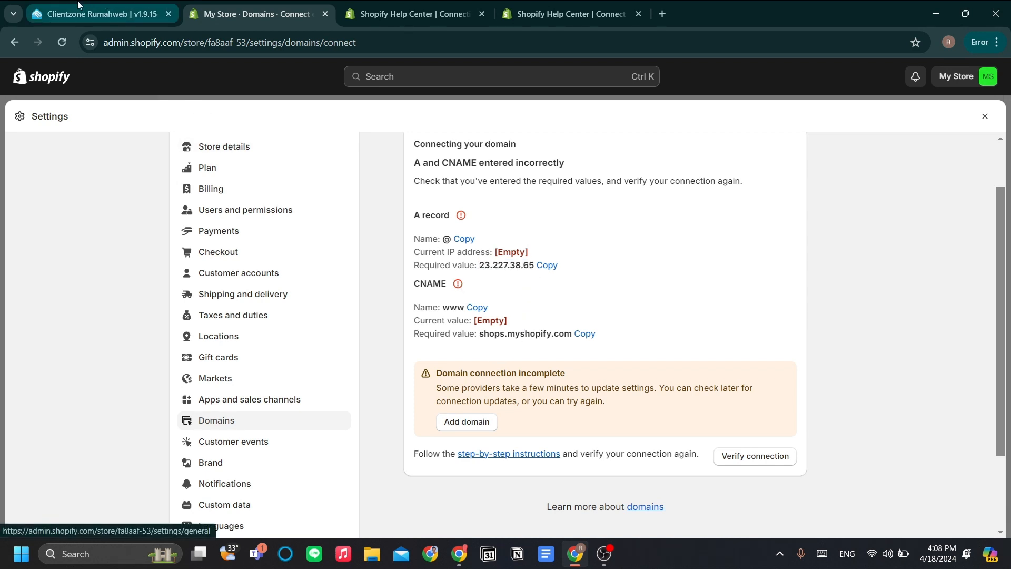
- Check the required values against the DNS records in Rumahweb and verify the domain connection in Shopify again
key("ctrl+shift+Tab")
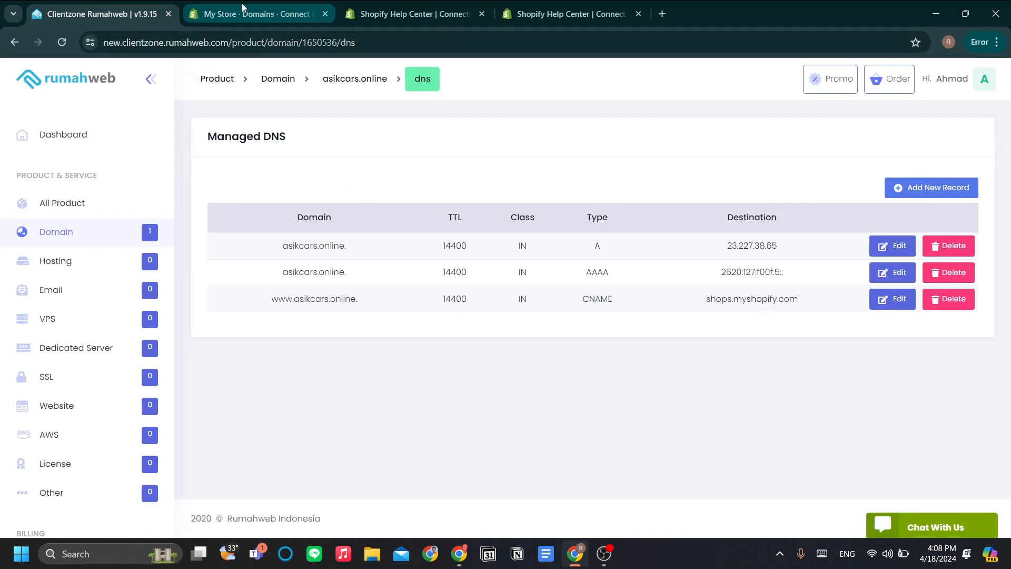
left_click(252, 18)
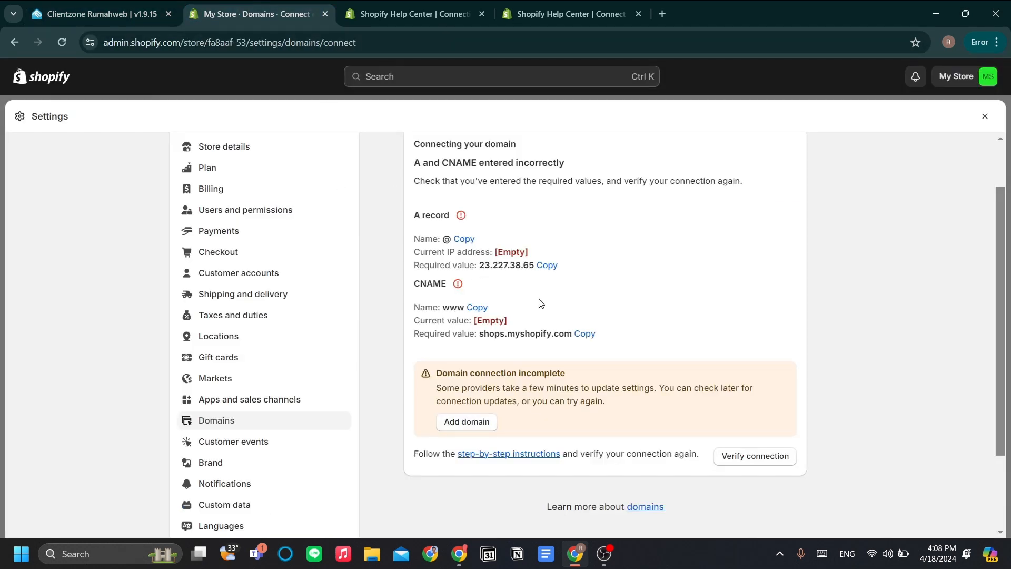
left_click(785, 463)
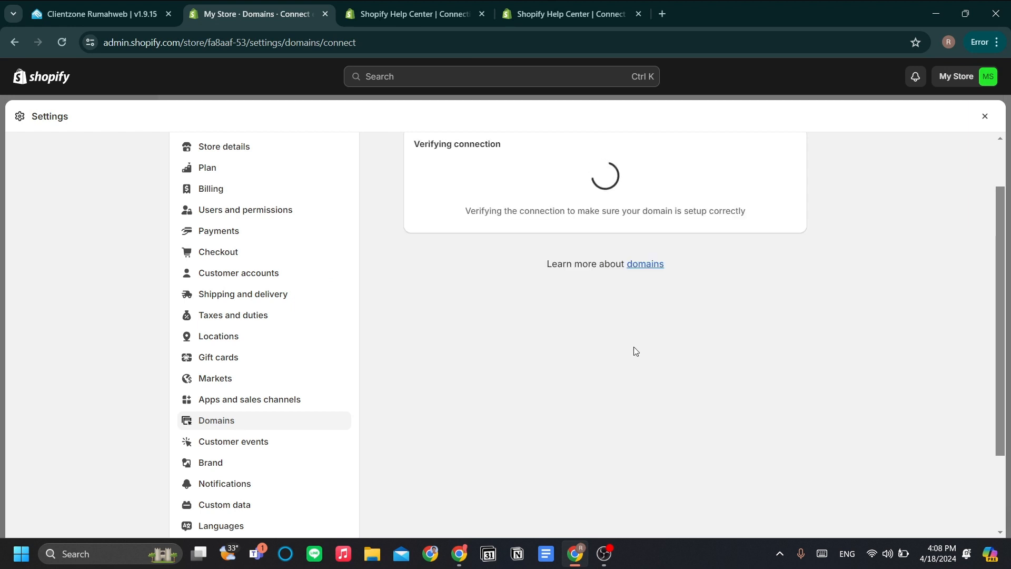